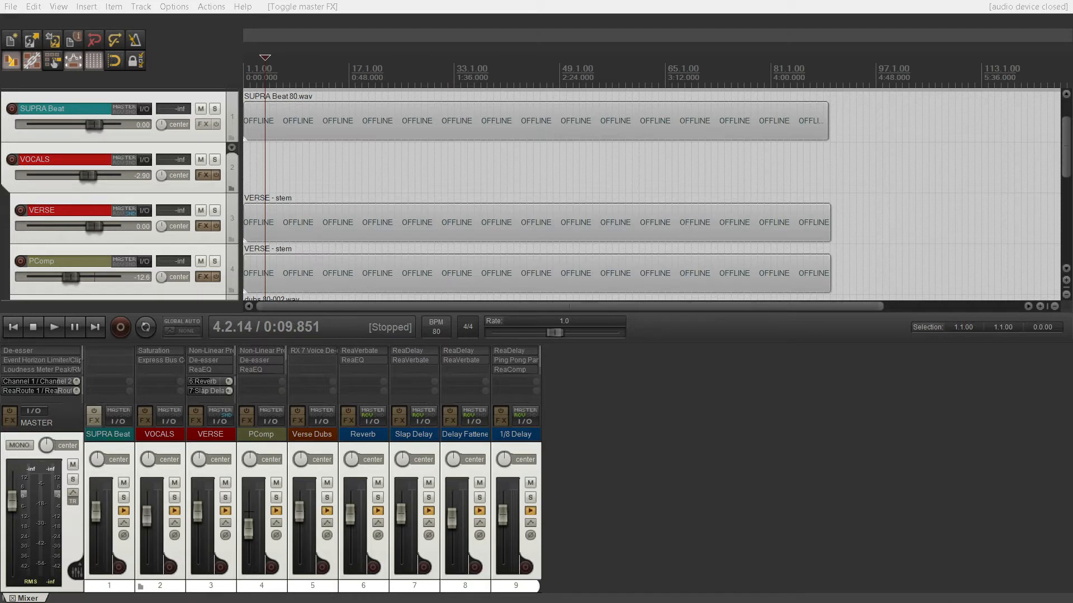
Place the edit cursor at the start of the first verse and play the mix with all FX disabled.
left_click(266, 79)
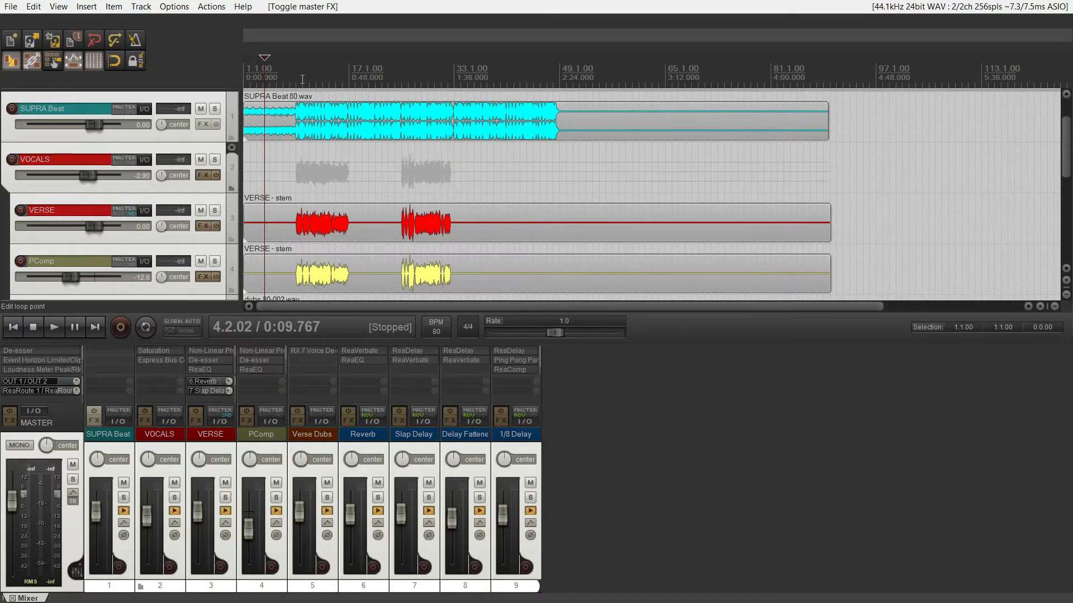
left_click(298, 79)
key("space")
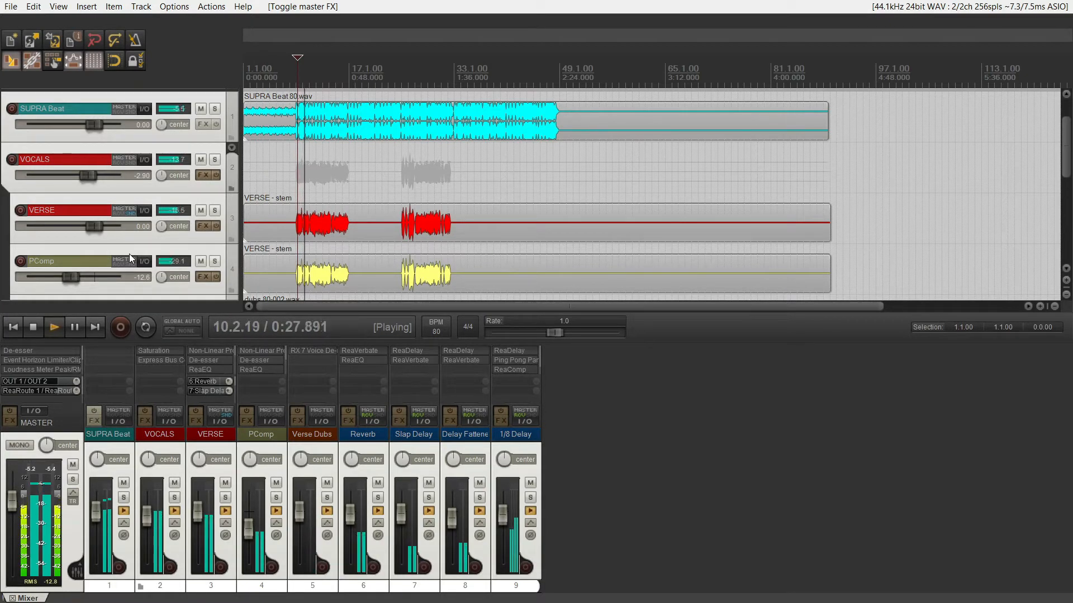
key("space")
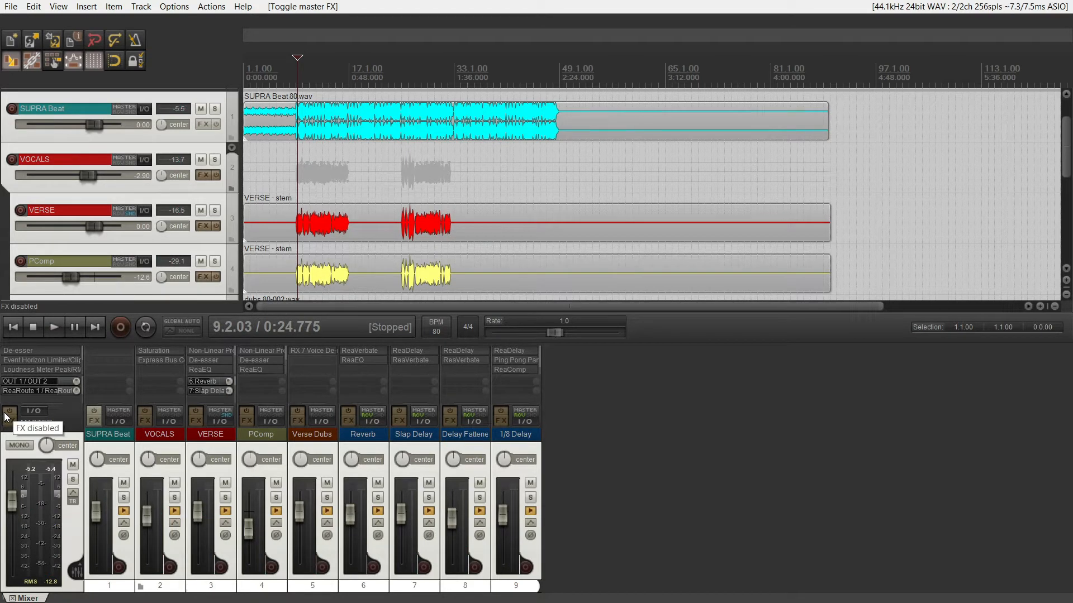
Enable the FX on the master and all tracks, and play the verse from the same position.
left_click(9, 412)
key("space")
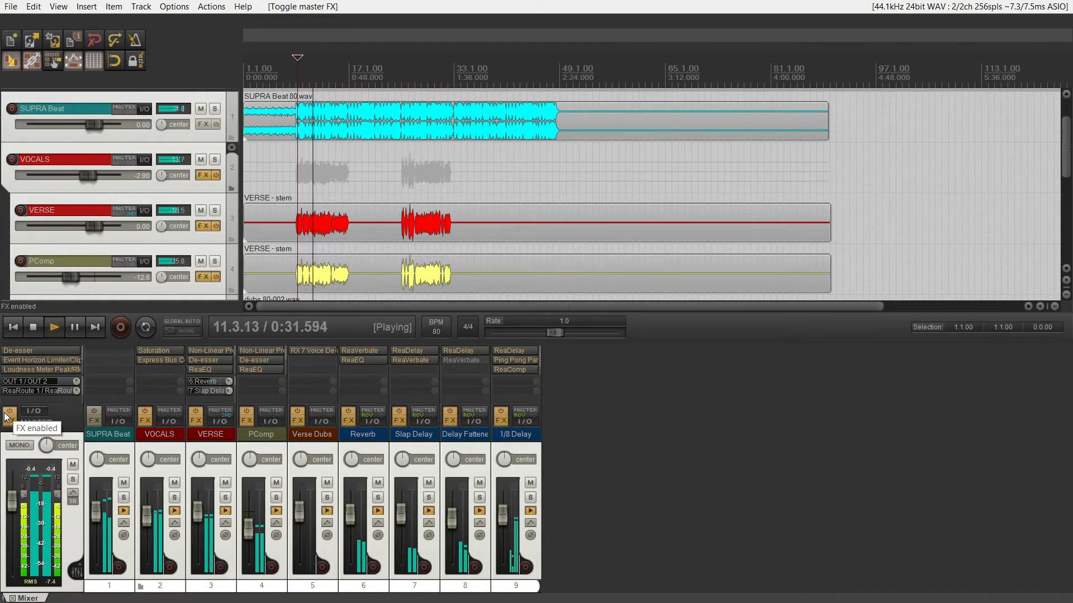
key("space")
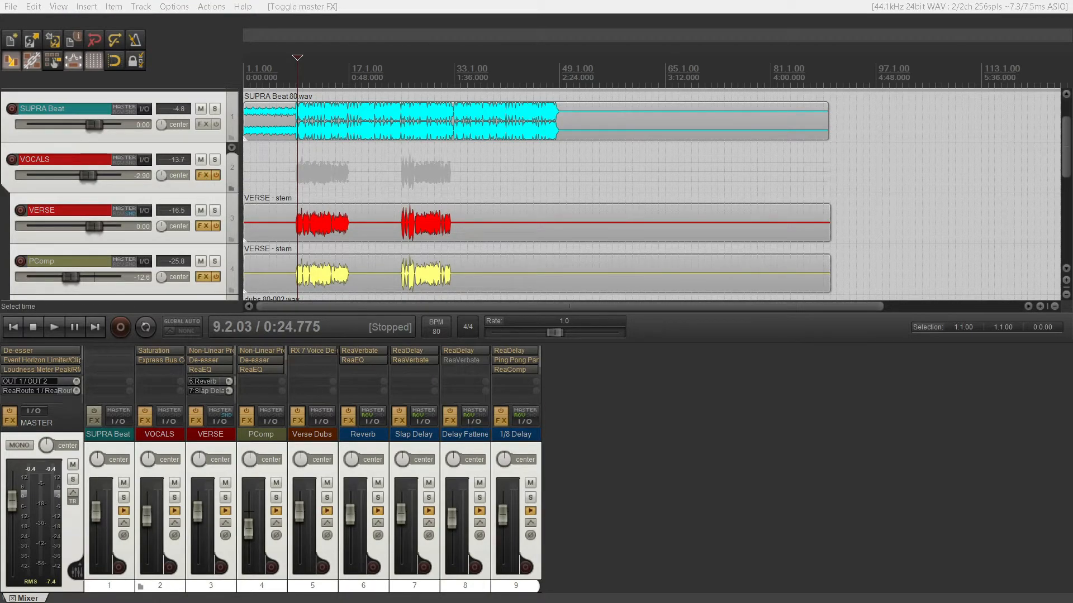
Review the Saturation and Express Bus Compressor settings in the VOCALS folder's FX chain, and close the chain.
left_click_drag(1072, 269, 489, 143)
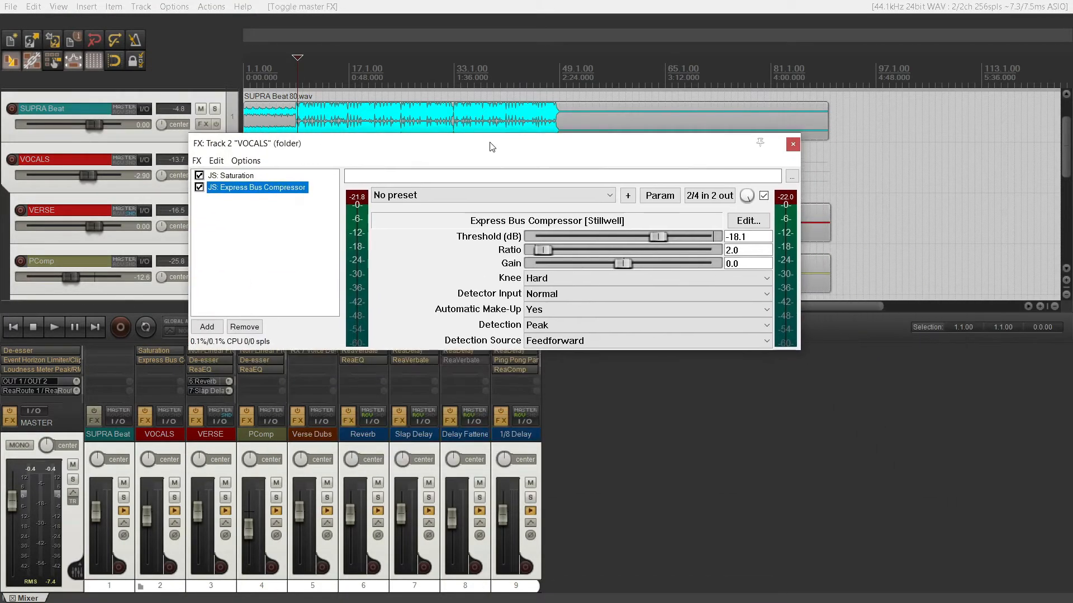
key("Up")
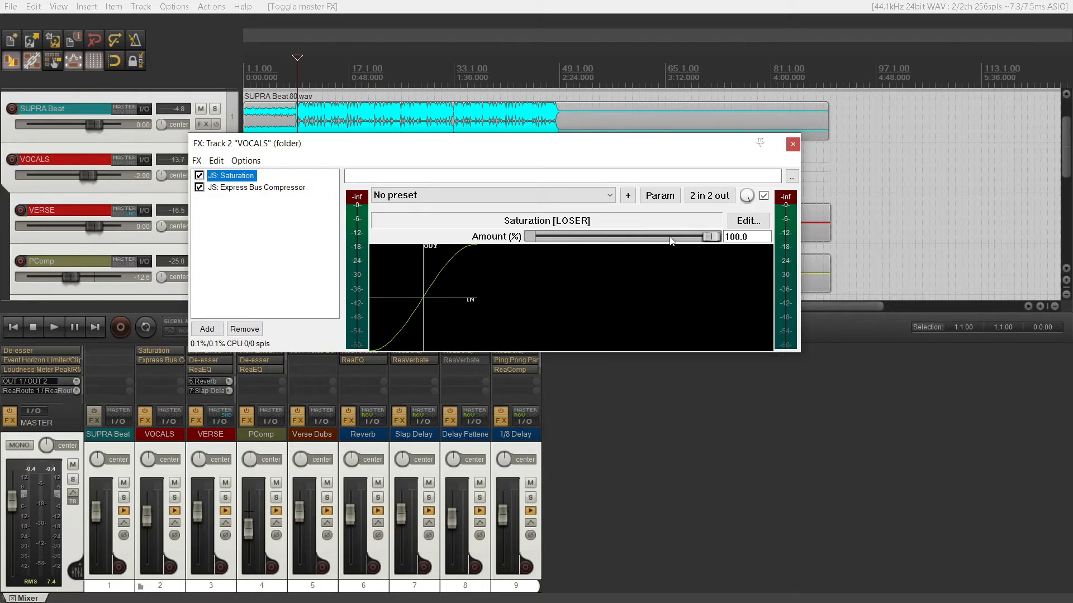
left_click(244, 189)
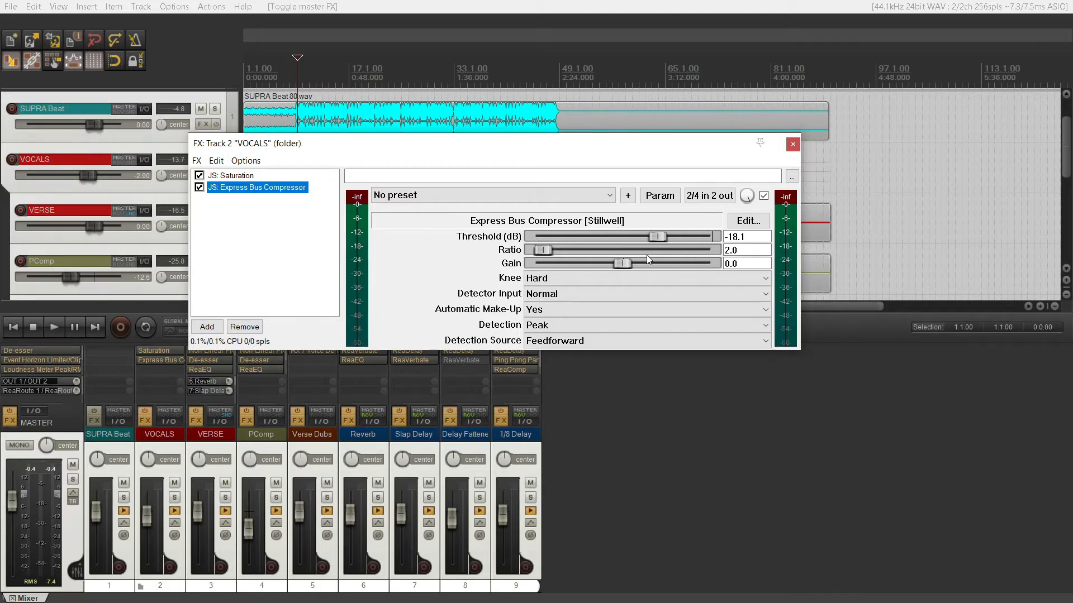
left_click(793, 144)
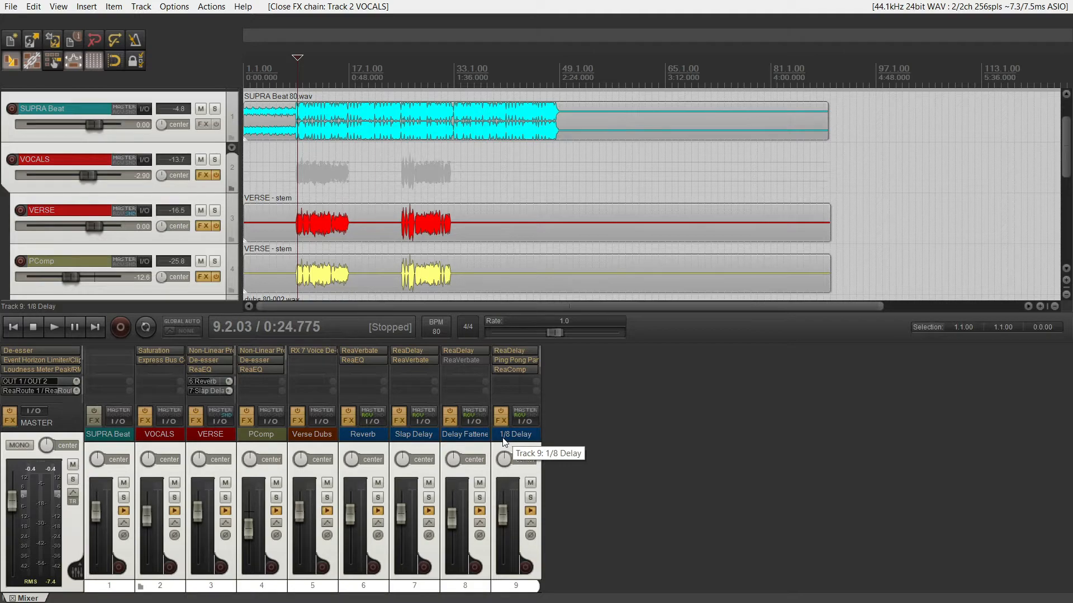
left_click(144, 420)
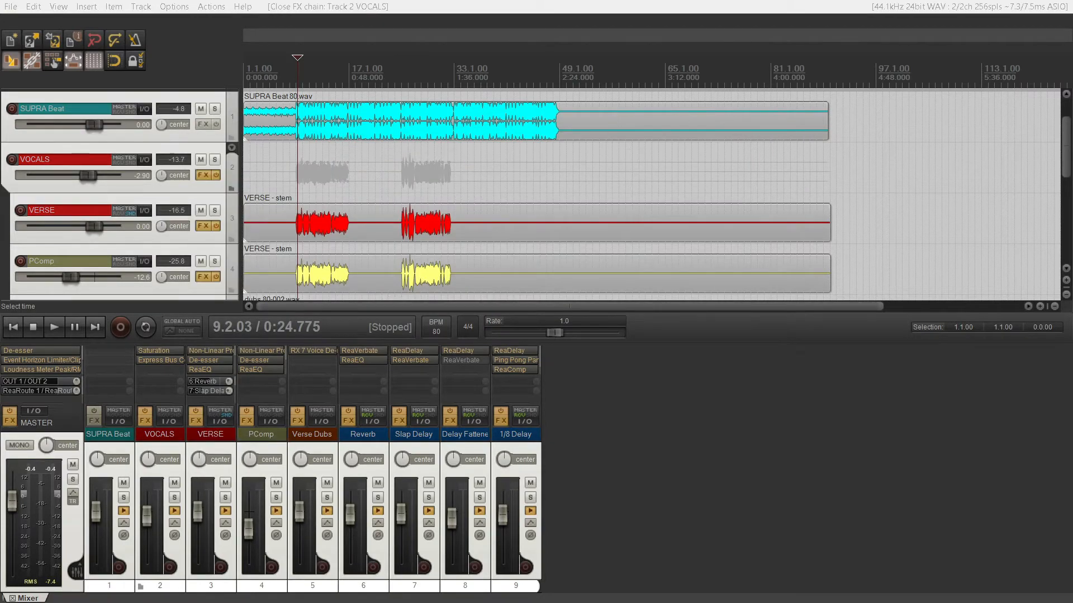
Bring up the VERSE track's FX chain, solo only the VERSE track and play it.
left_click_drag(1072, 251, 313, 127)
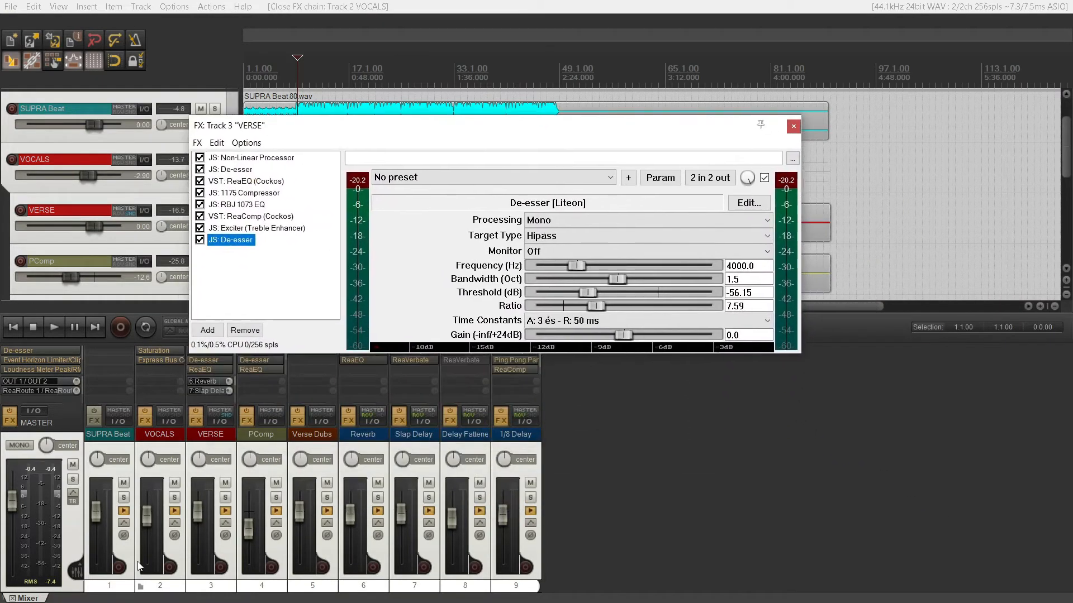
left_click(224, 498)
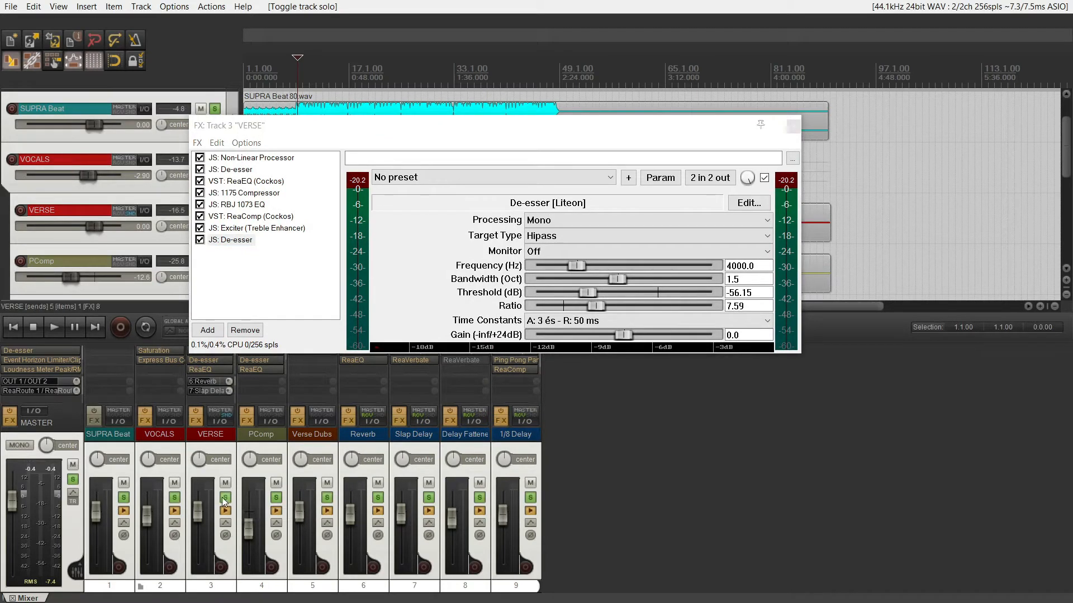
left_click(224, 497)
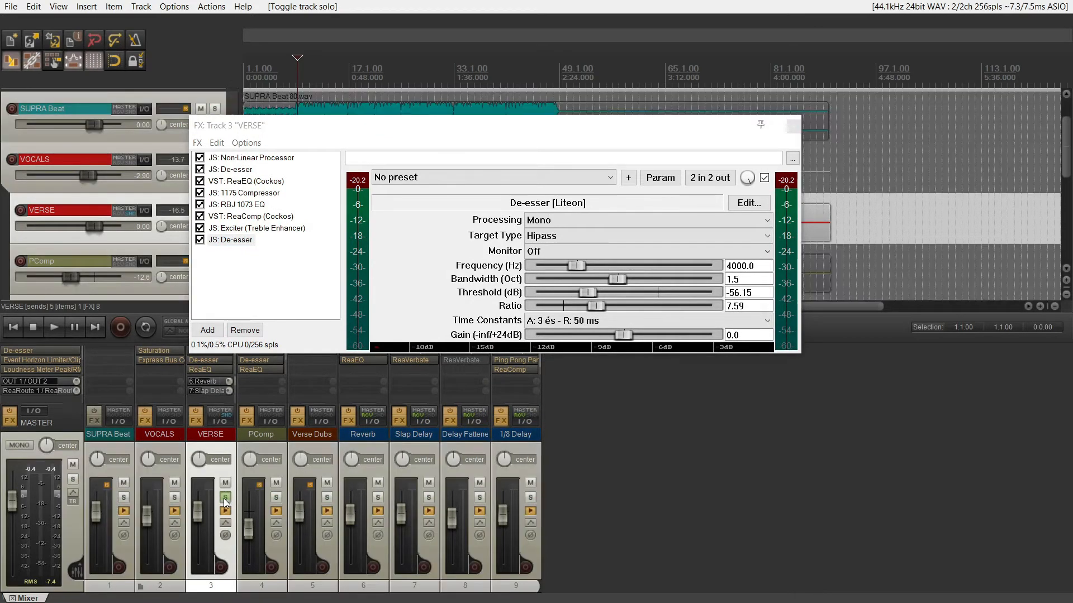
key("space")
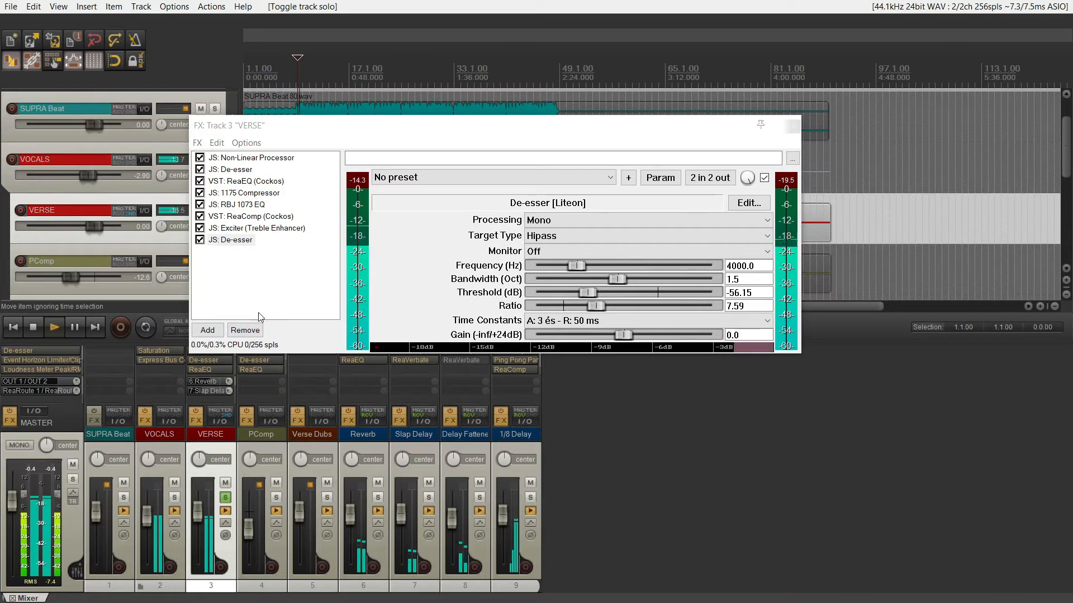
Examine the Non-Linear Processor, first De-esser, ReaEQ and 1175 Compressor settings in the VERSE chain.
left_click(251, 159)
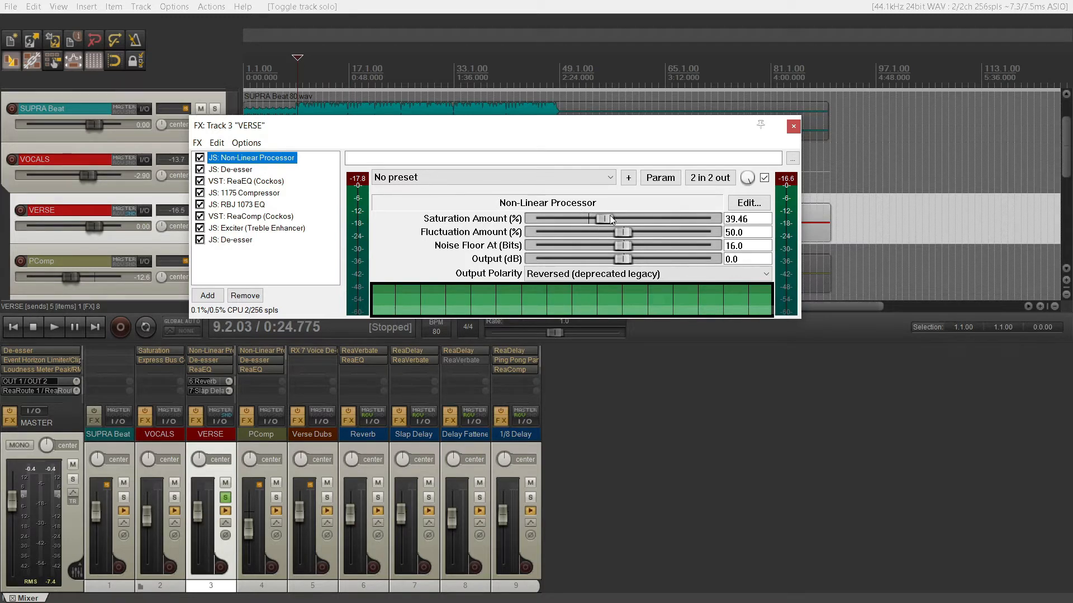
left_click(247, 171)
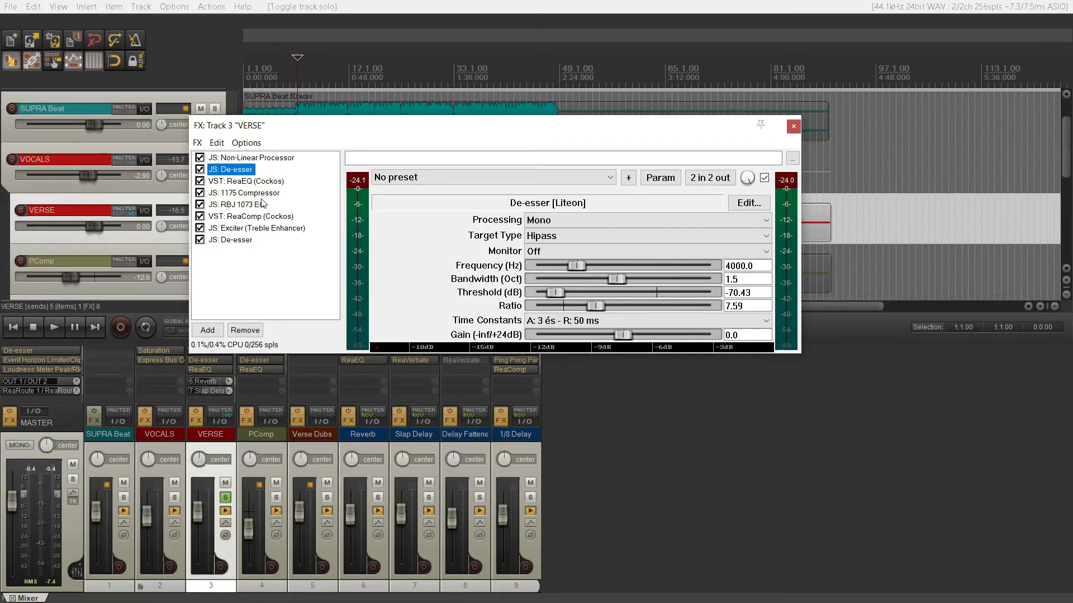
left_click(250, 181)
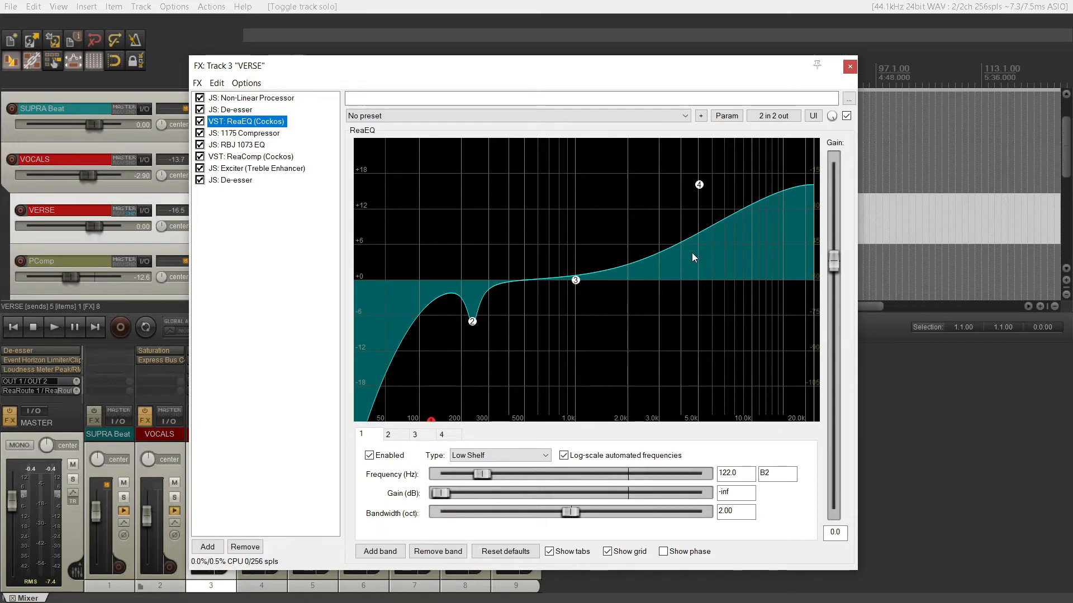
left_click(243, 134)
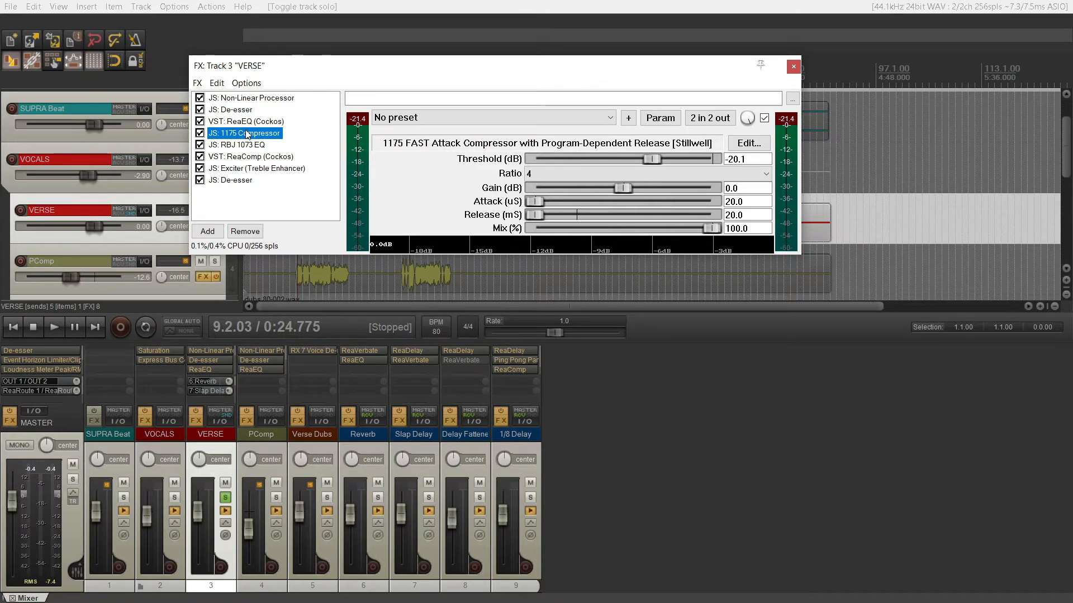
Bypass RBJ 1073 EQ, ReaComp, Exciter and the last De-esser on VERSE, and play the vocal through the remaining effects.
left_click(199, 145)
left_click(199, 157)
left_click(199, 168)
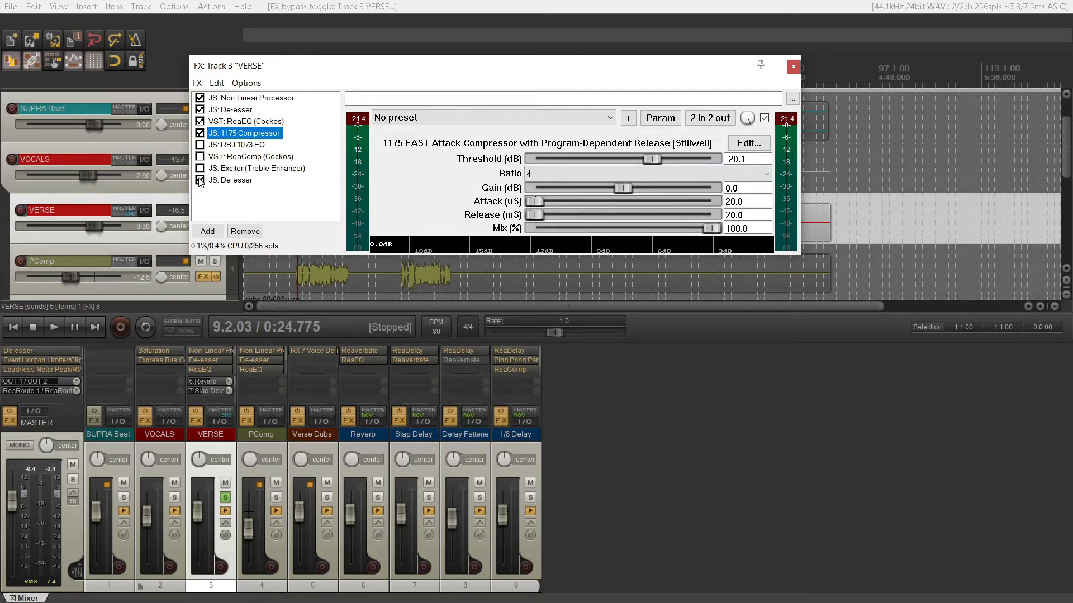
left_click(199, 180)
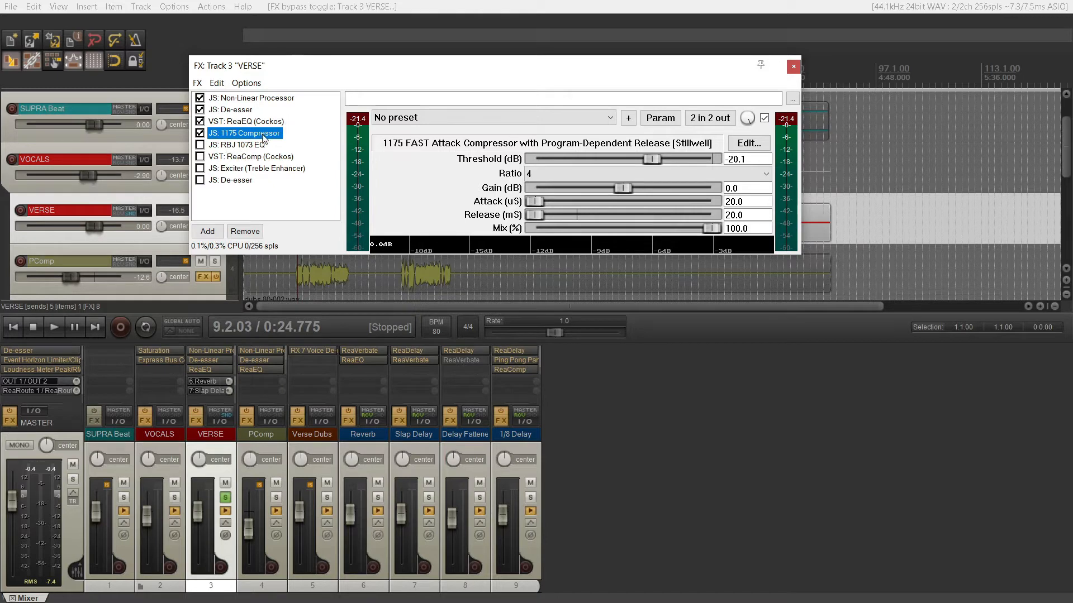
key("space")
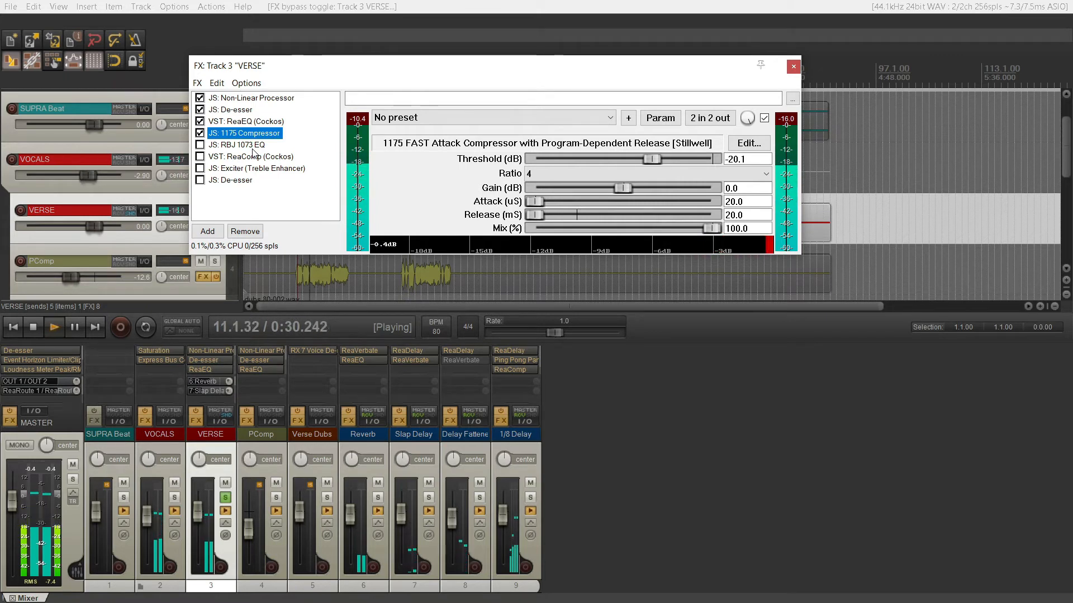
key("space")
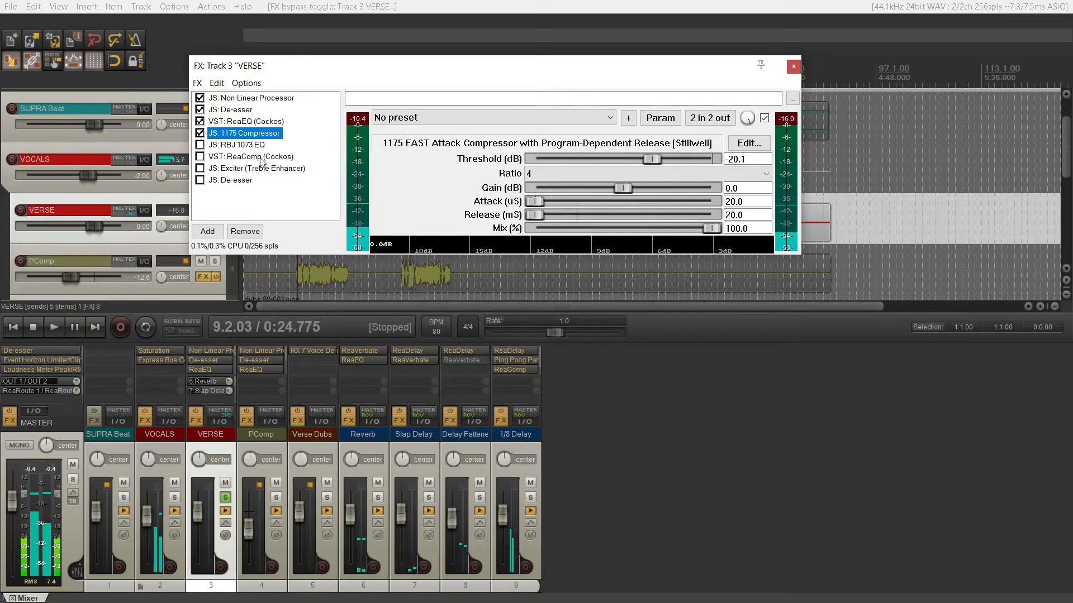
Audition the 1175 Compressor's Blown Capacitor ratios during playback and return the ratio to 4.
left_click(565, 174)
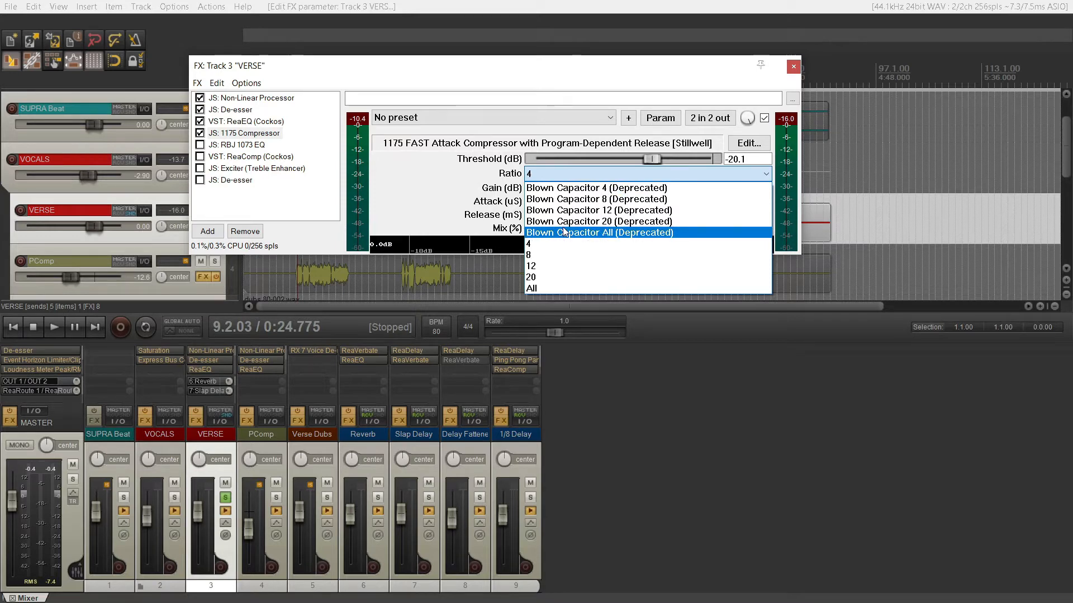
left_click(562, 245)
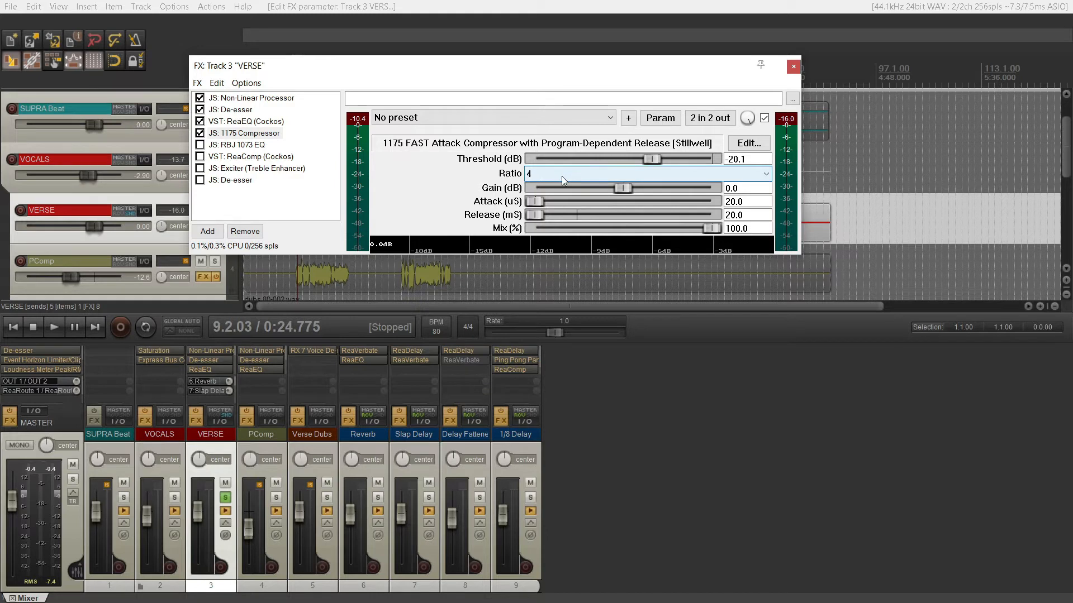
key("space")
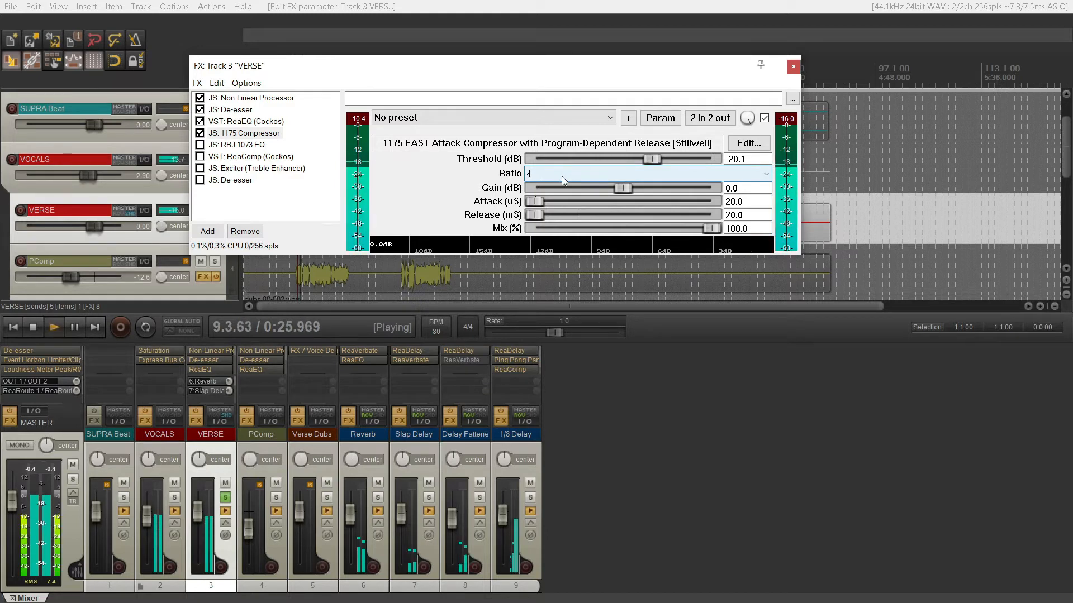
scroll(562, 176, "up", 1)
scroll(561, 176, "up", 1)
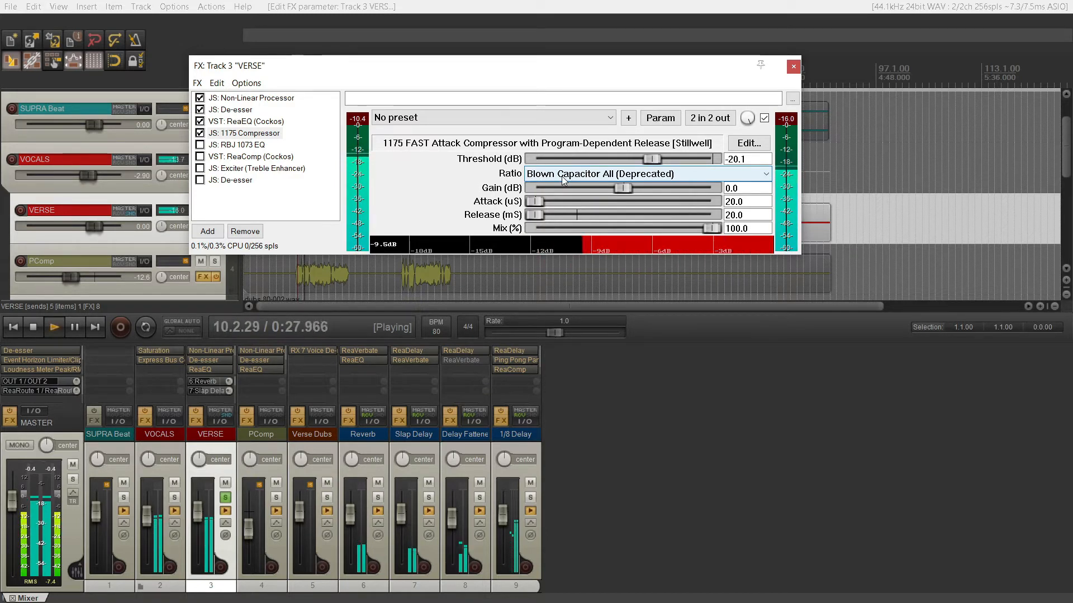
scroll(564, 179, "down", 1)
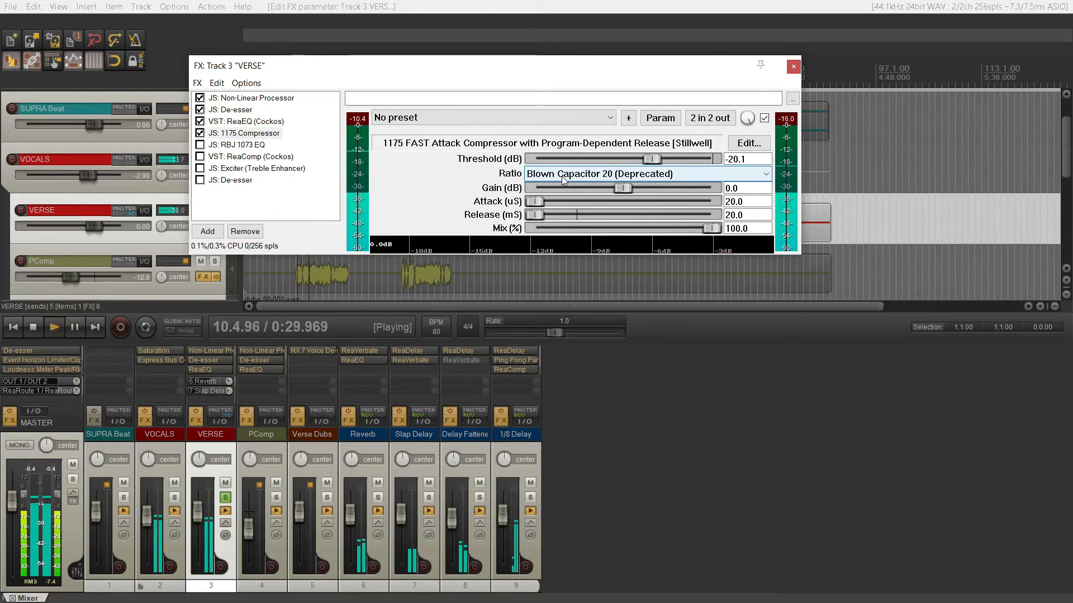
scroll(562, 177, "down", 1)
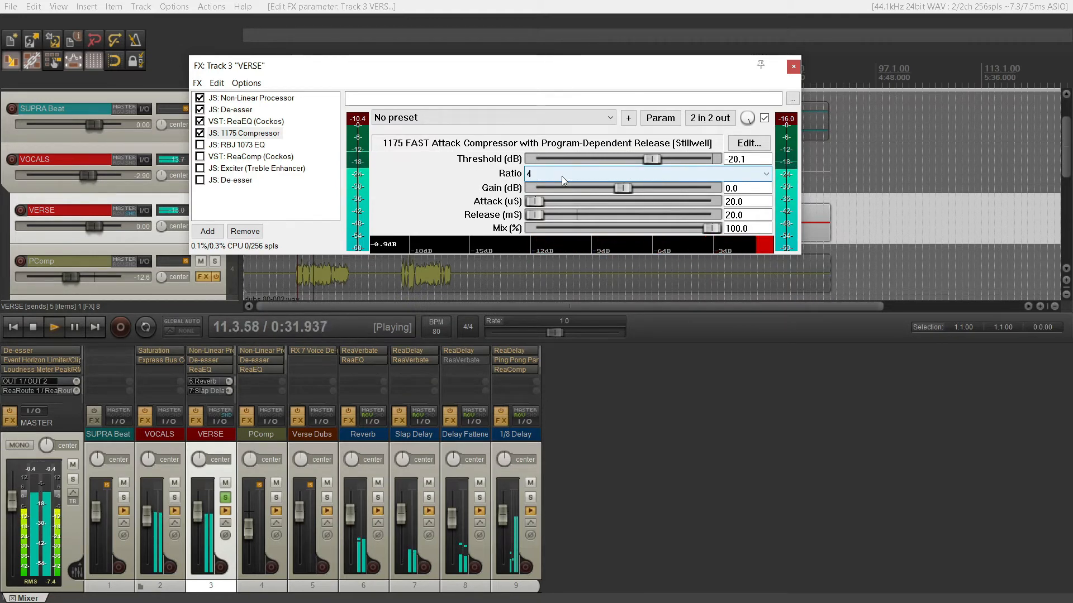
key("space")
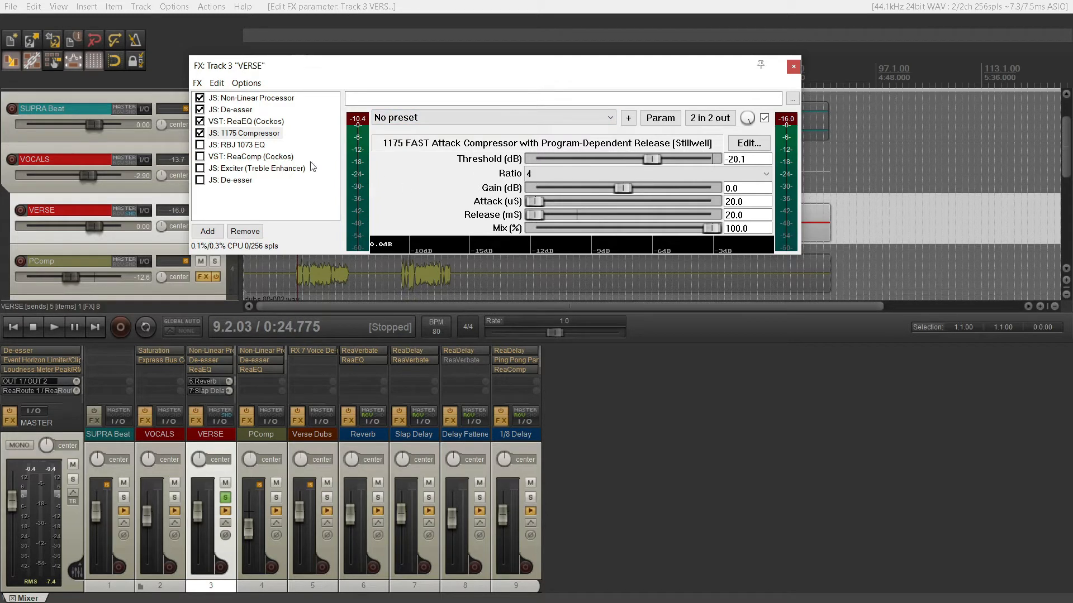
Re-enable RBJ 1073 EQ and ReaComp on VERSE, comparing the vocal without and with ReaComp during playback.
left_click(200, 144)
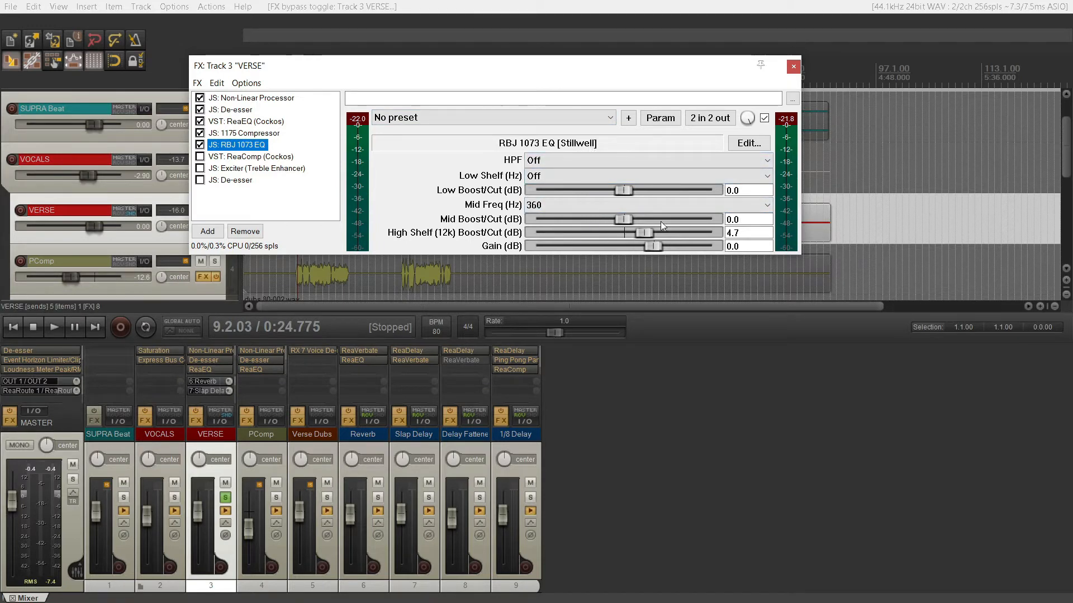
left_click(202, 158)
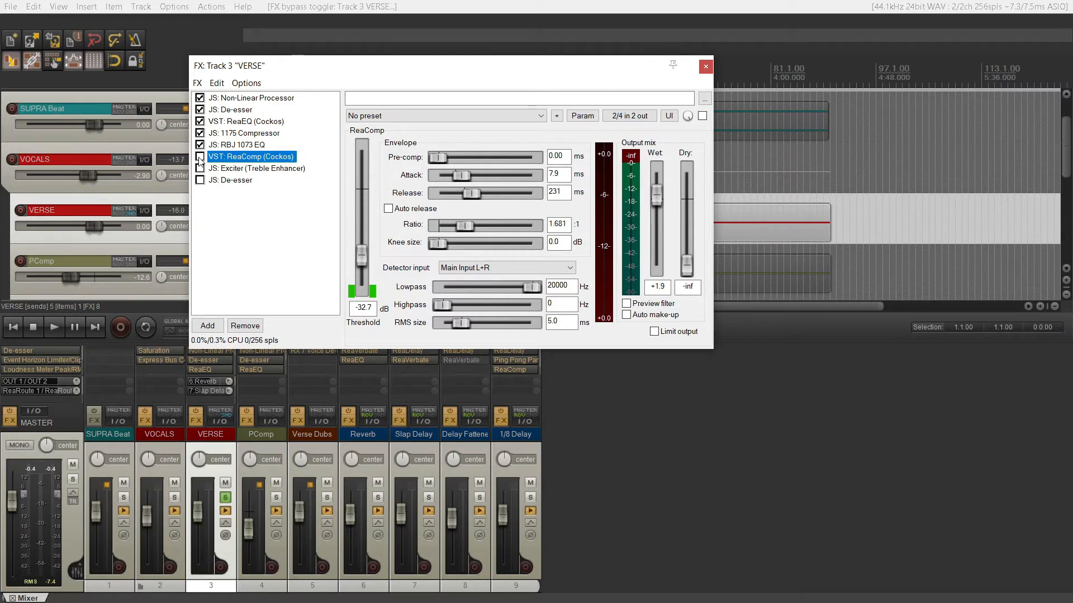
key("space")
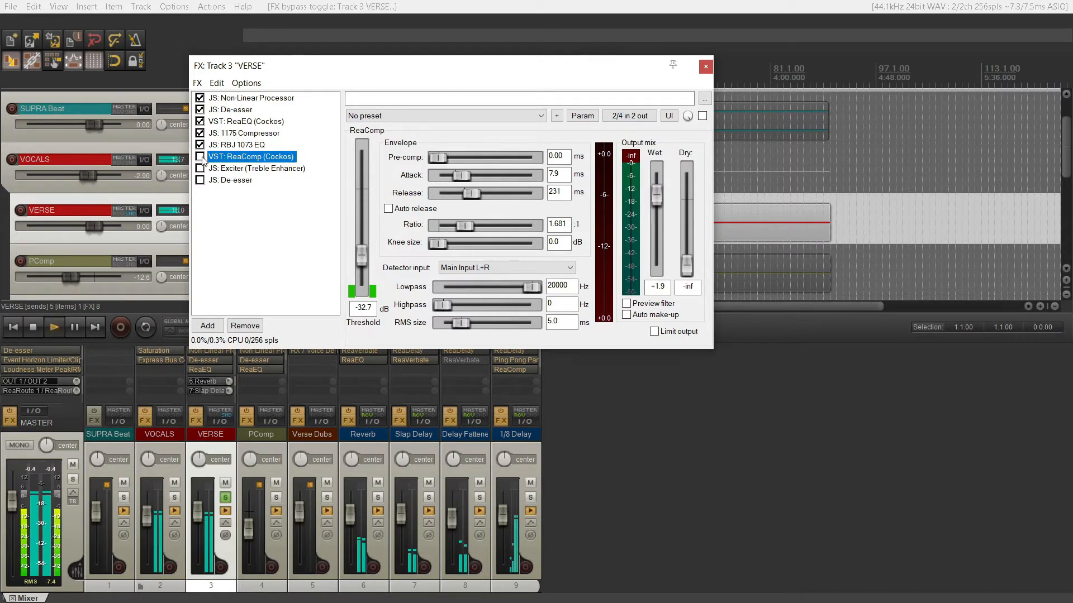
left_click(202, 158)
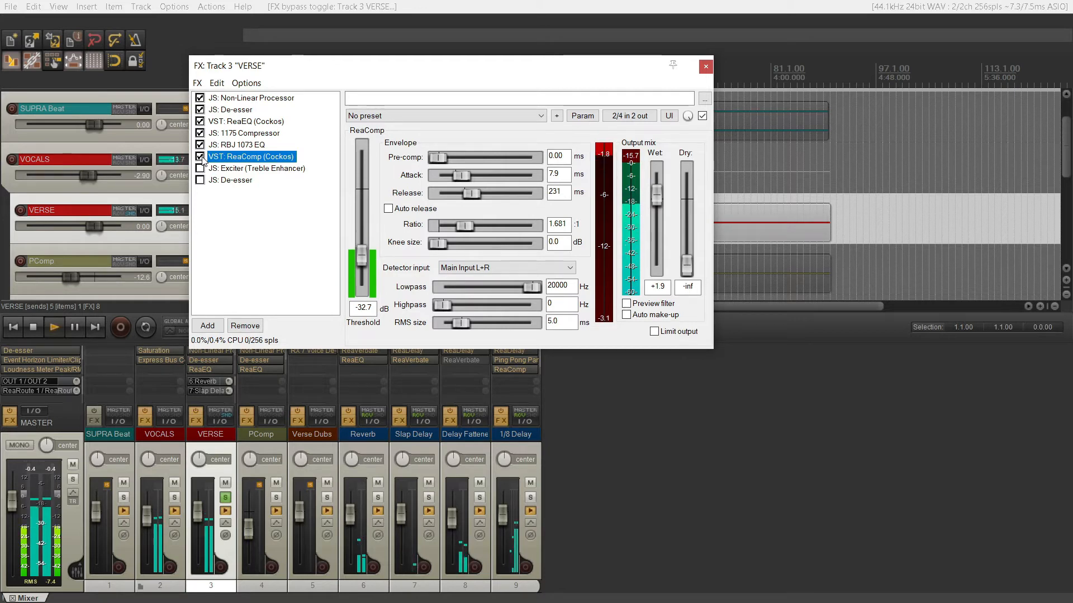
key("space")
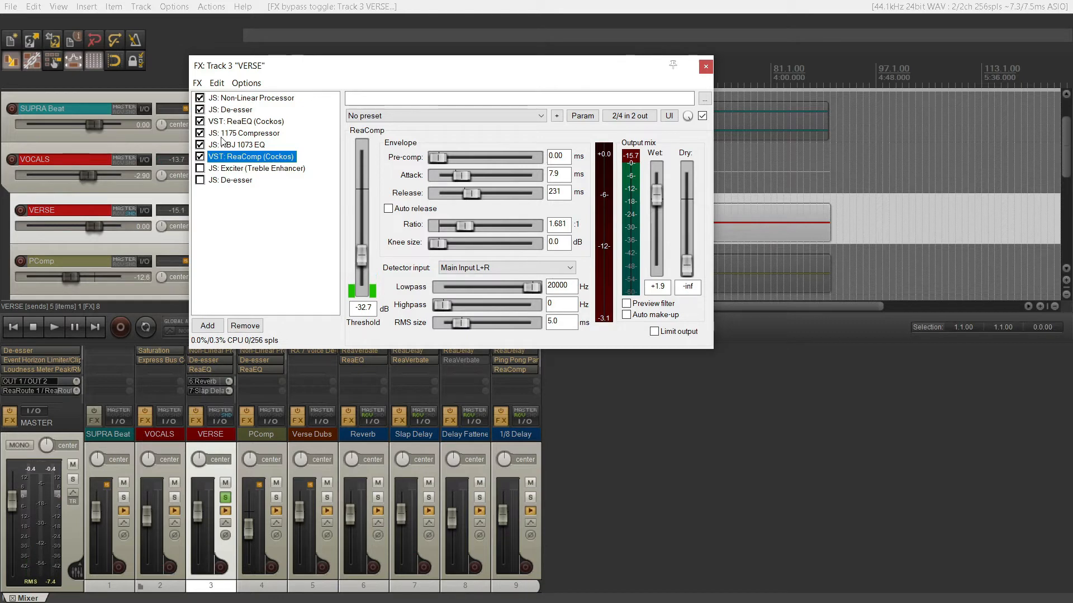
Re-enable the Exciter on VERSE, comparing the vocal without and with it during playback.
left_click(223, 169)
key("space")
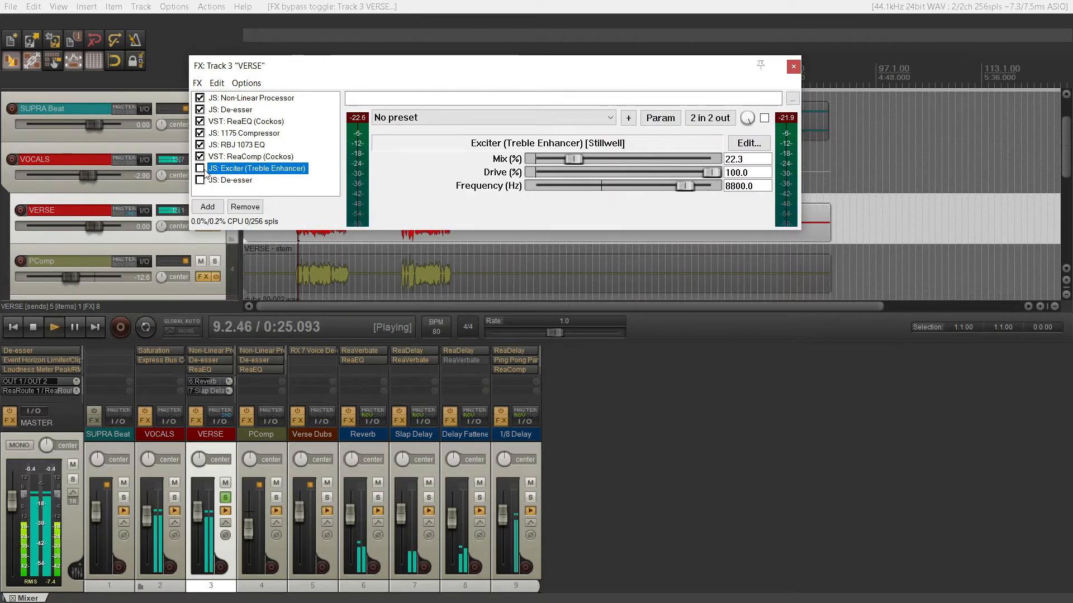
left_click(200, 169)
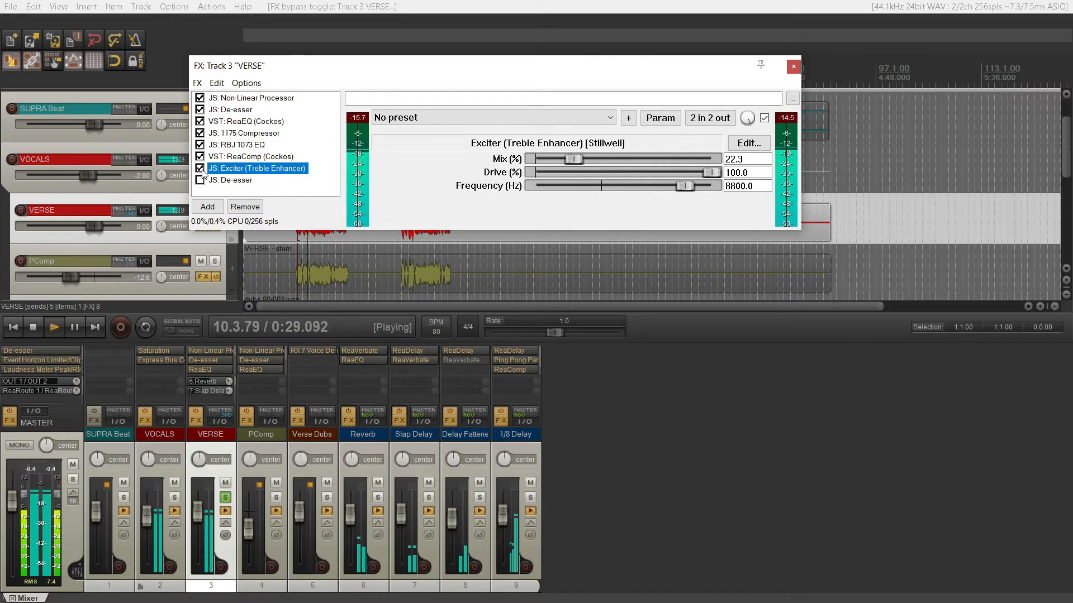
key("space")
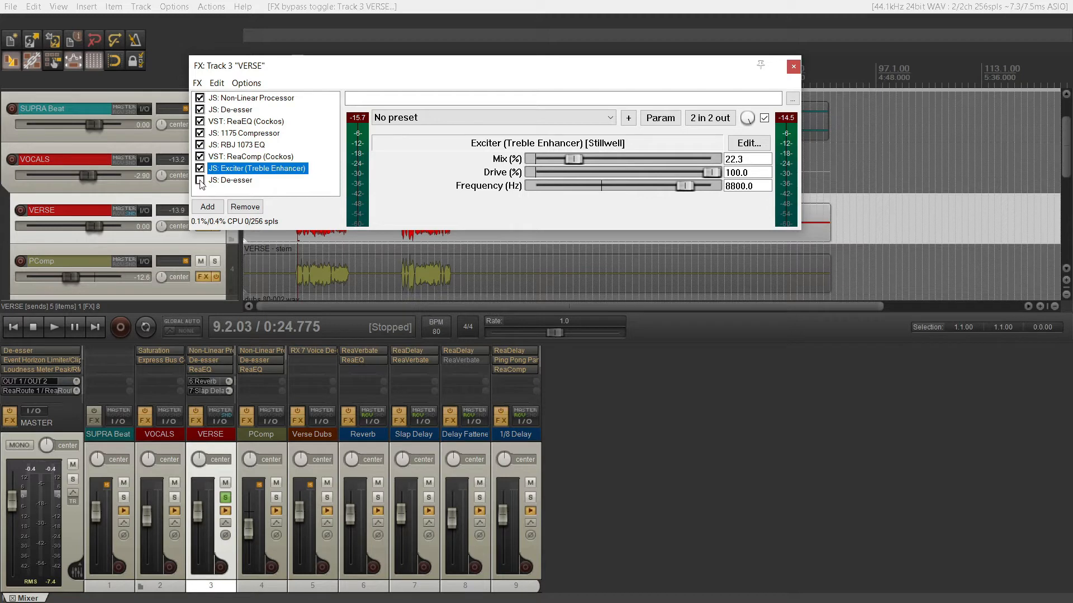
Re-enable the last De-esser on VERSE during playback, then stop and close the VERSE FX chain.
key("space")
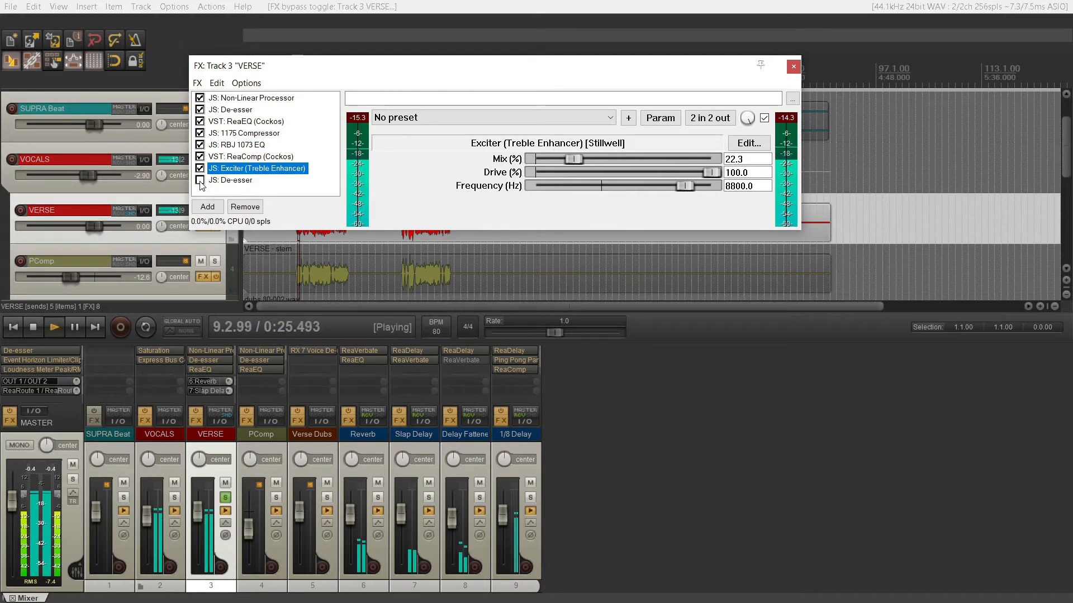
left_click(200, 181)
left_click(218, 181)
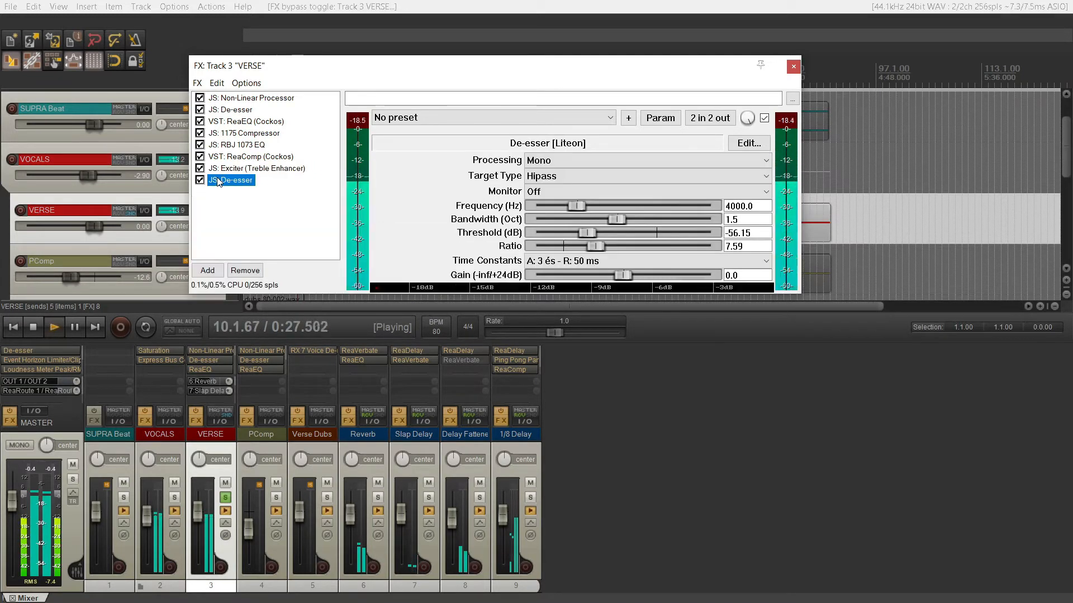
key("space")
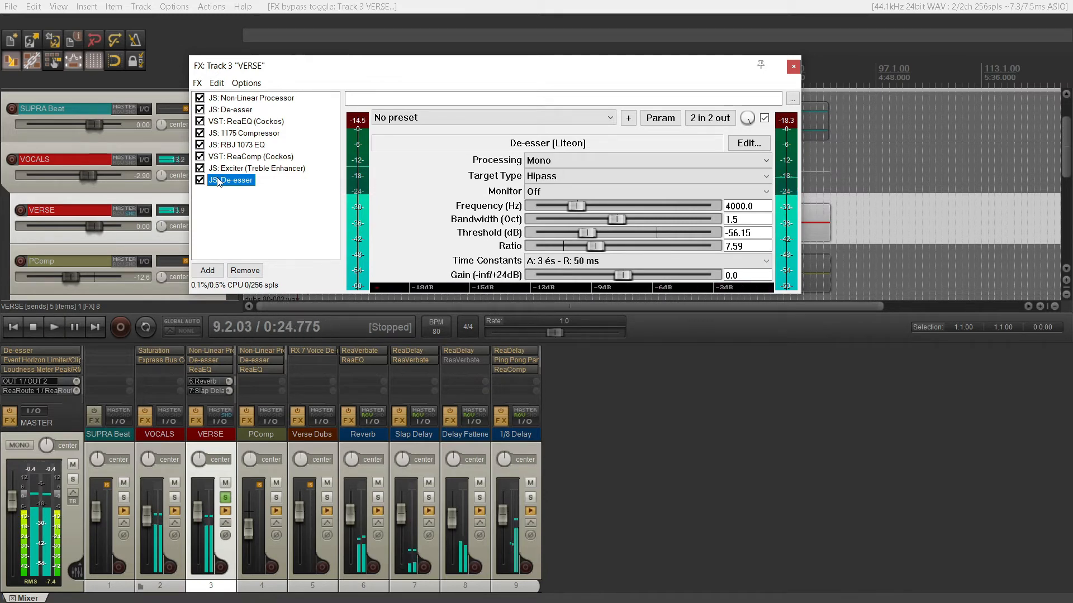
left_click(793, 66)
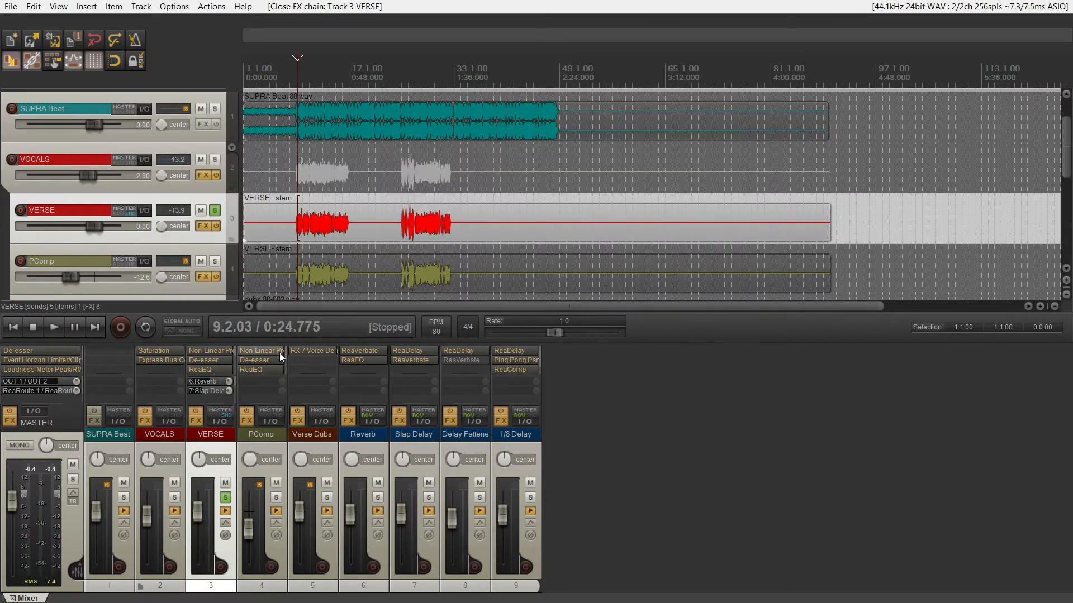
Examine the ReaEQ curve and the 1175 Compressor settings on the PComp track.
left_click(281, 448)
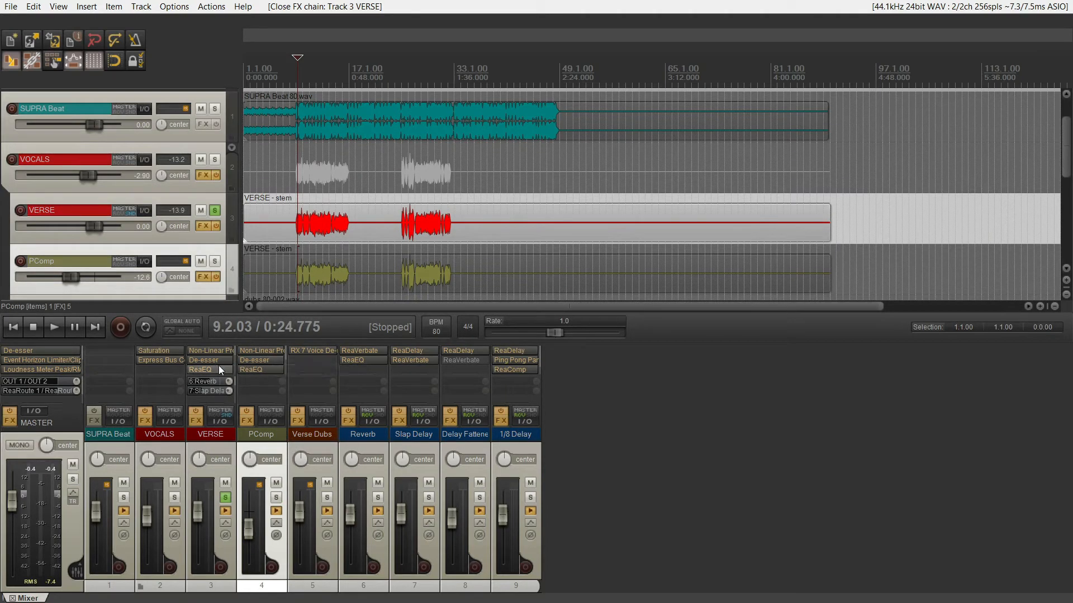
left_click(260, 369)
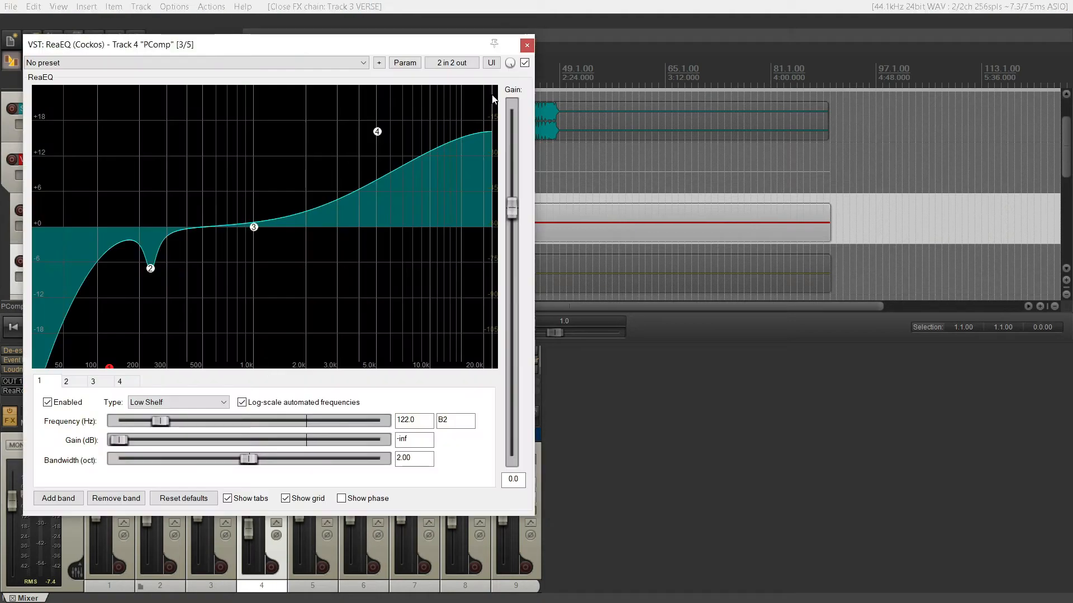
left_click(527, 45)
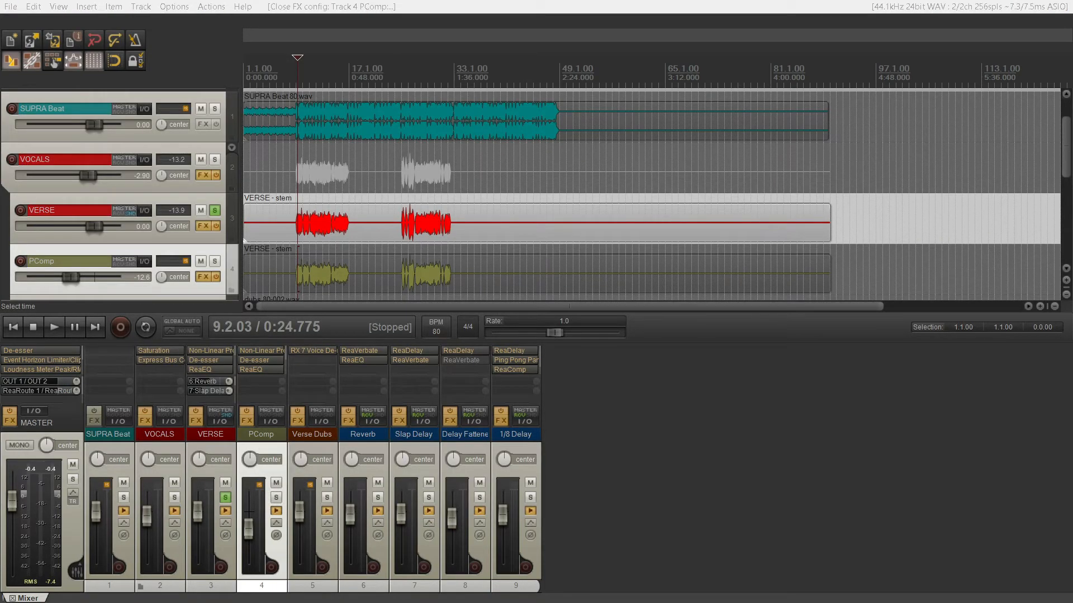
left_click_drag(1072, 224, 406, 170)
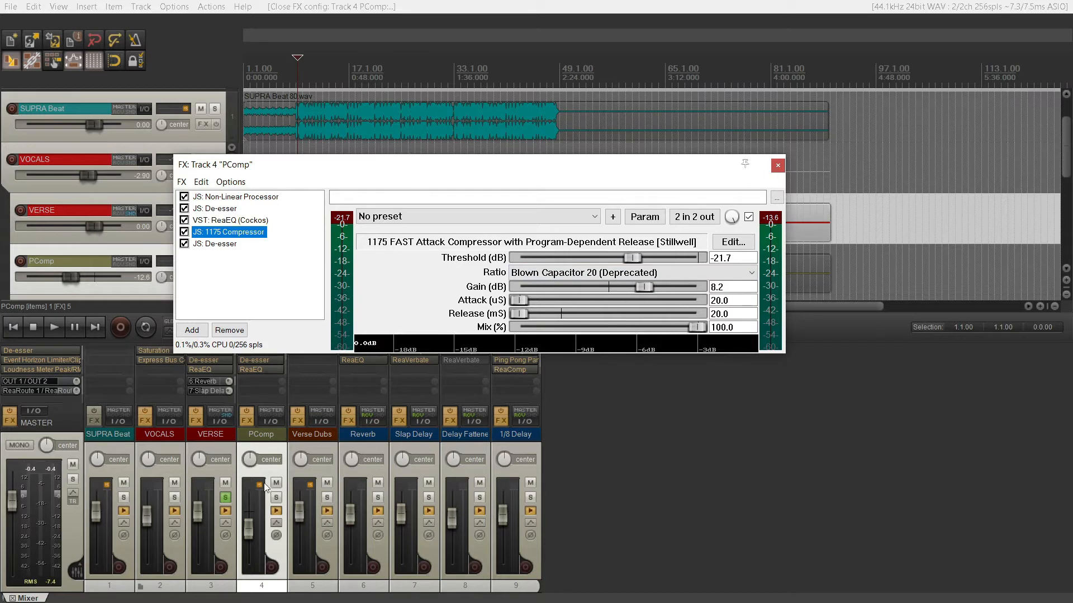
Play PComp soloed in place of VERSE, and review its Non-Linear Processor and last De-esser settings.
left_click(226, 498)
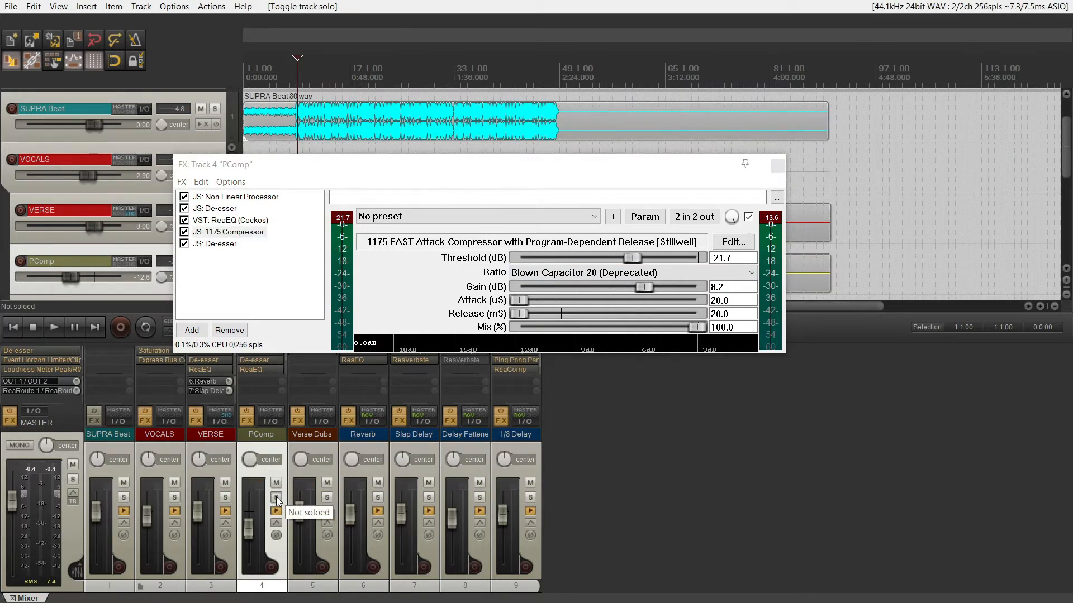
left_click(276, 498)
key("space")
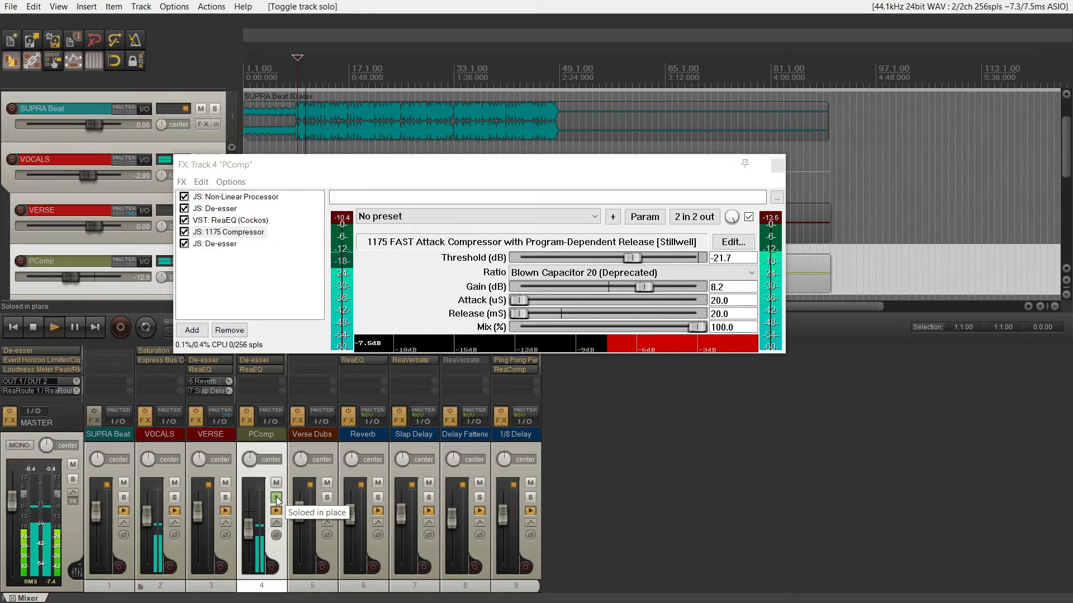
key("space")
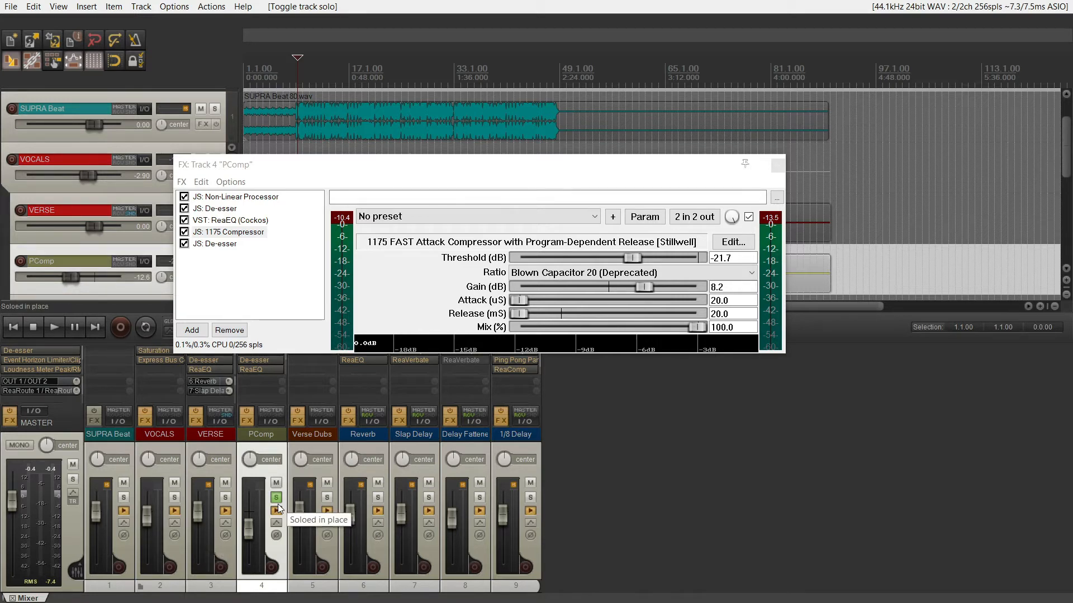
left_click(217, 196)
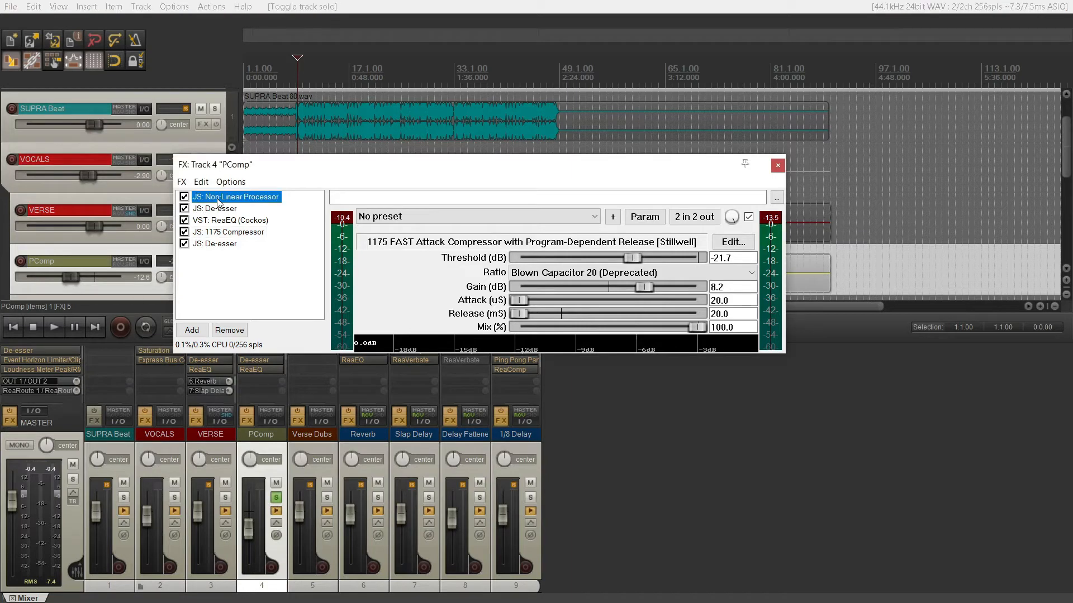
left_click(234, 244)
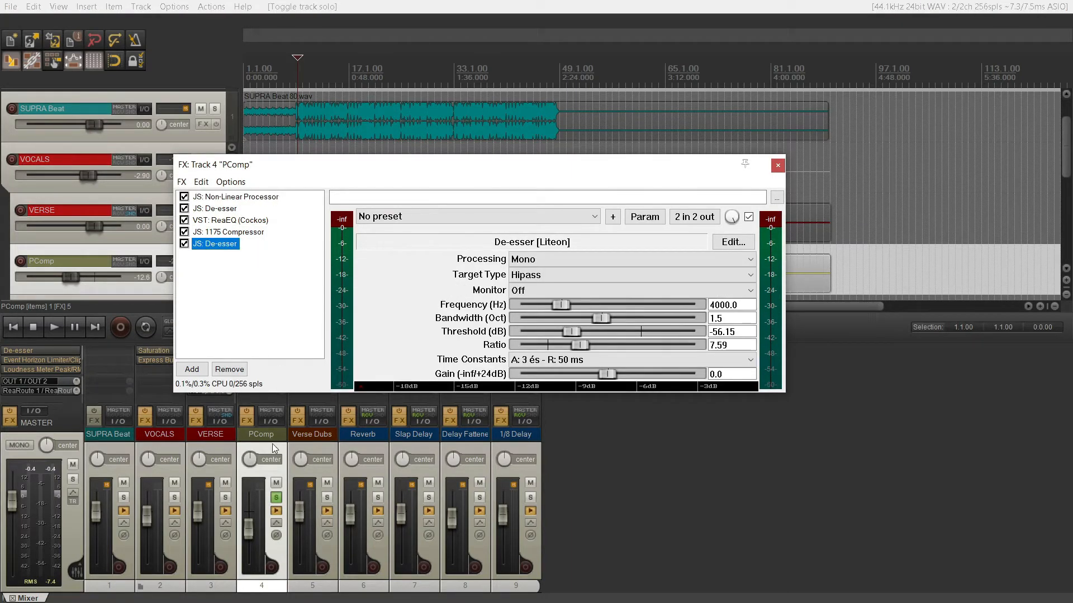
Solo VERSE and PComp together and compare the vocal with PComp unmuted and muted during playback.
left_click(276, 497)
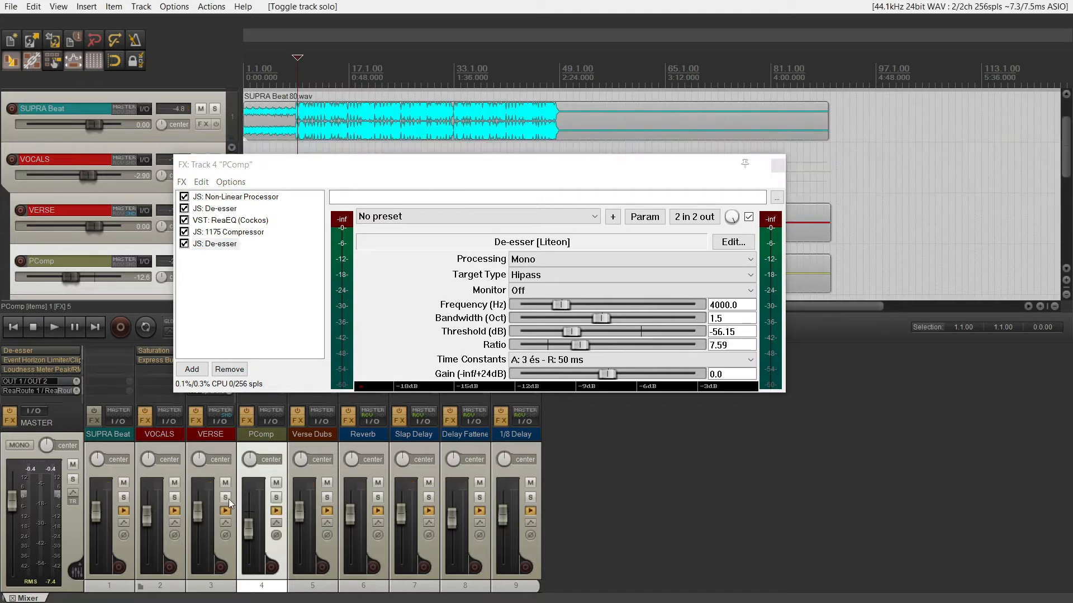
left_click(227, 497)
left_click(276, 498)
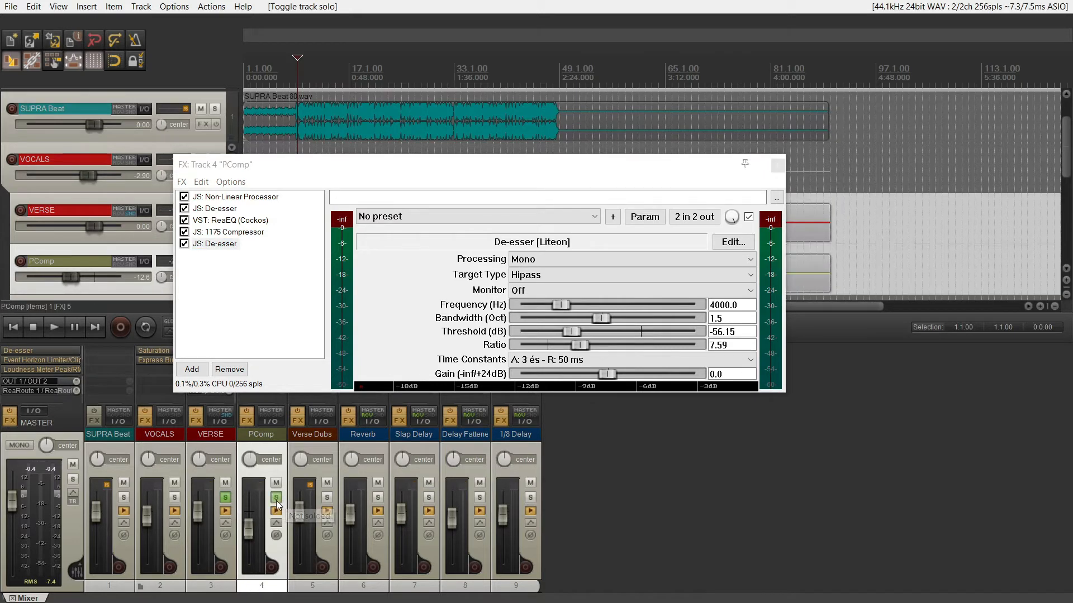
key("space")
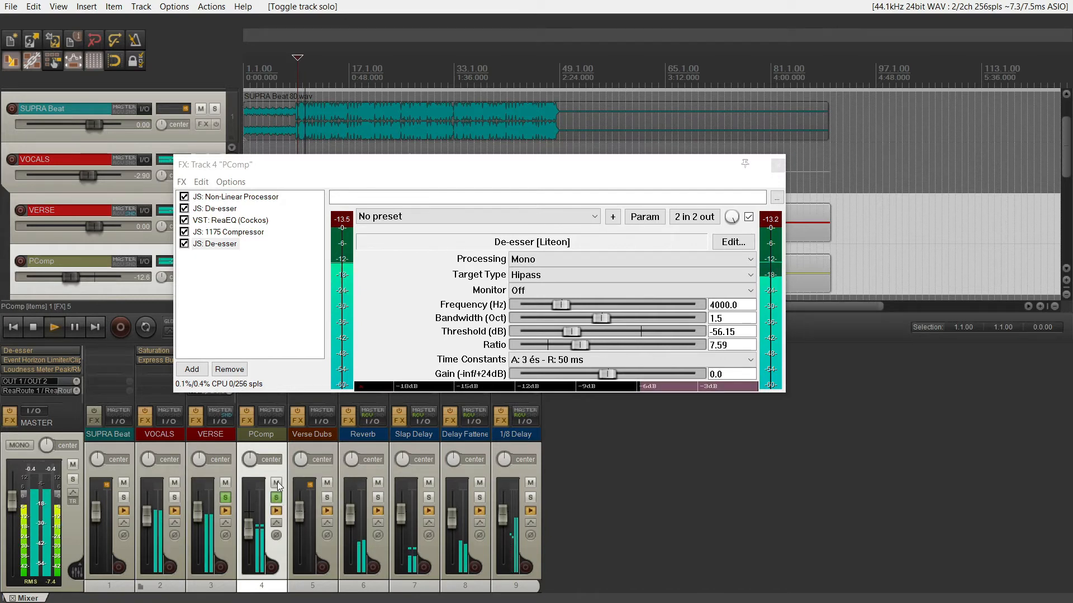
left_click(276, 484)
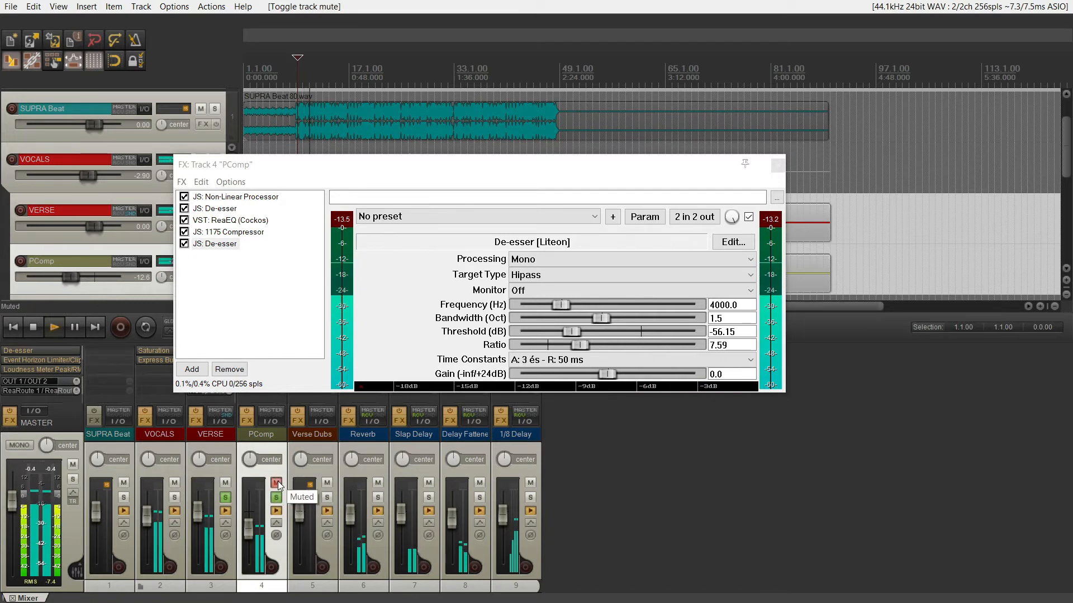
left_click(277, 483)
Clear the solos on PComp and VERSE to hear the full mix, then stop and close the PComp FX chain.
left_click(277, 498)
left_click(224, 498)
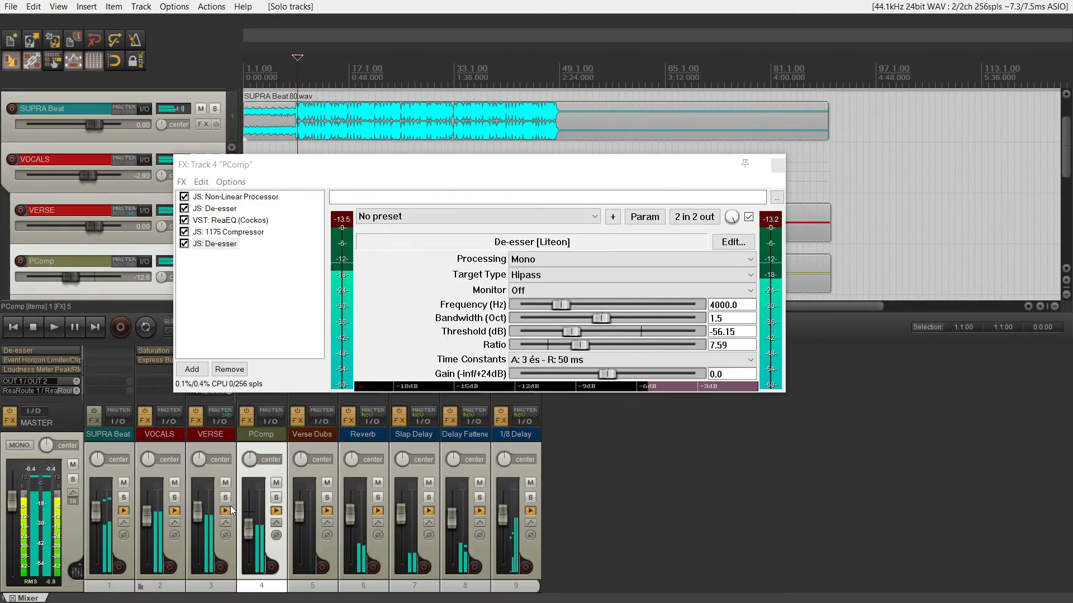
key("space")
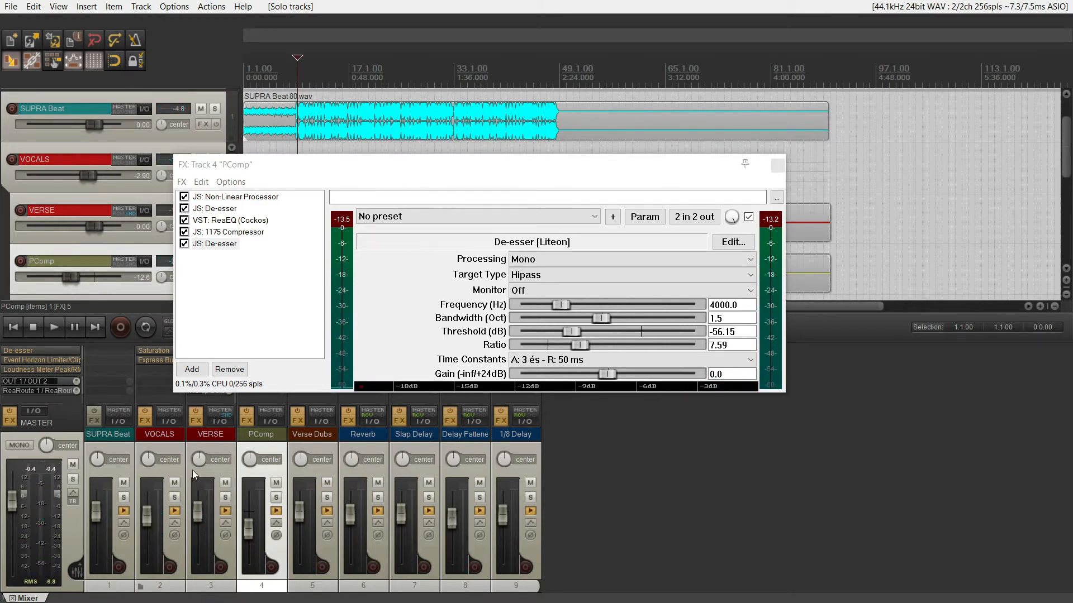
left_click(778, 166)
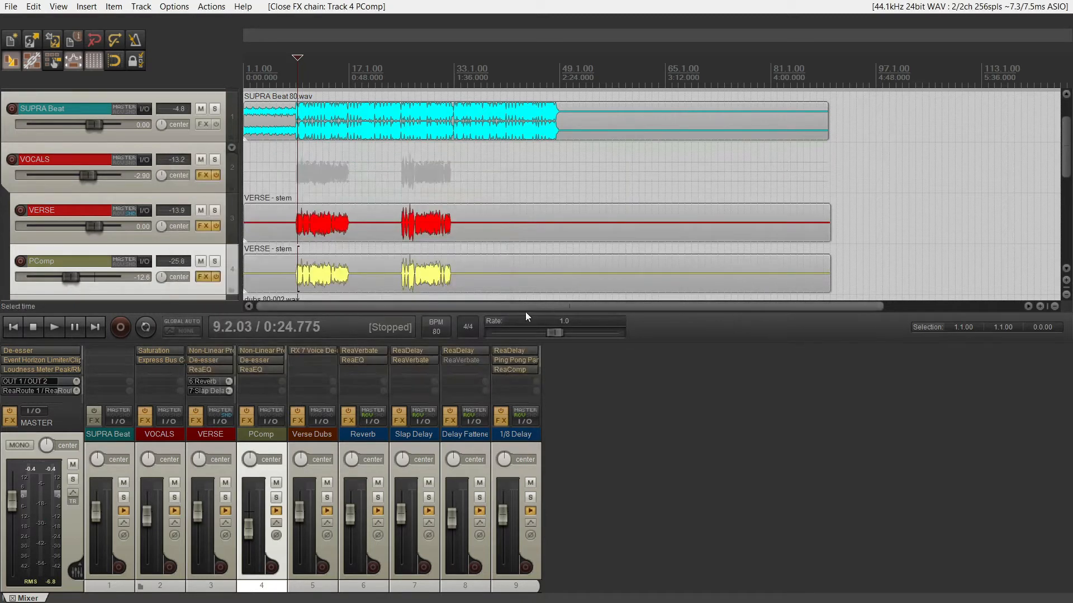
Review the ReaVerbate settings on the Reverb track and compare the full mix with Reverb muted and unmuted.
left_click(370, 354)
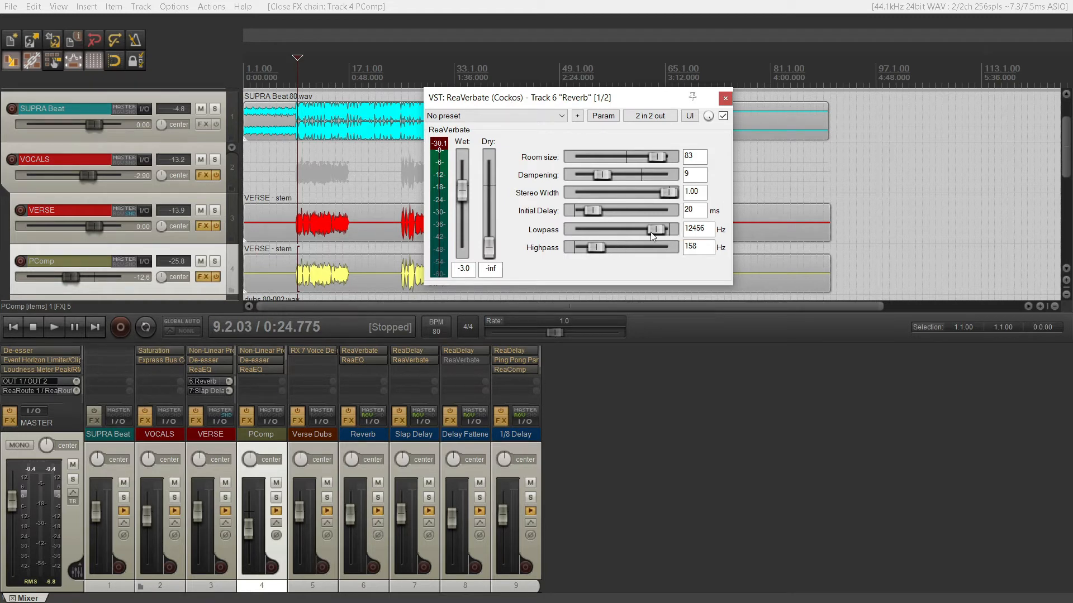
key("space")
left_click(378, 483)
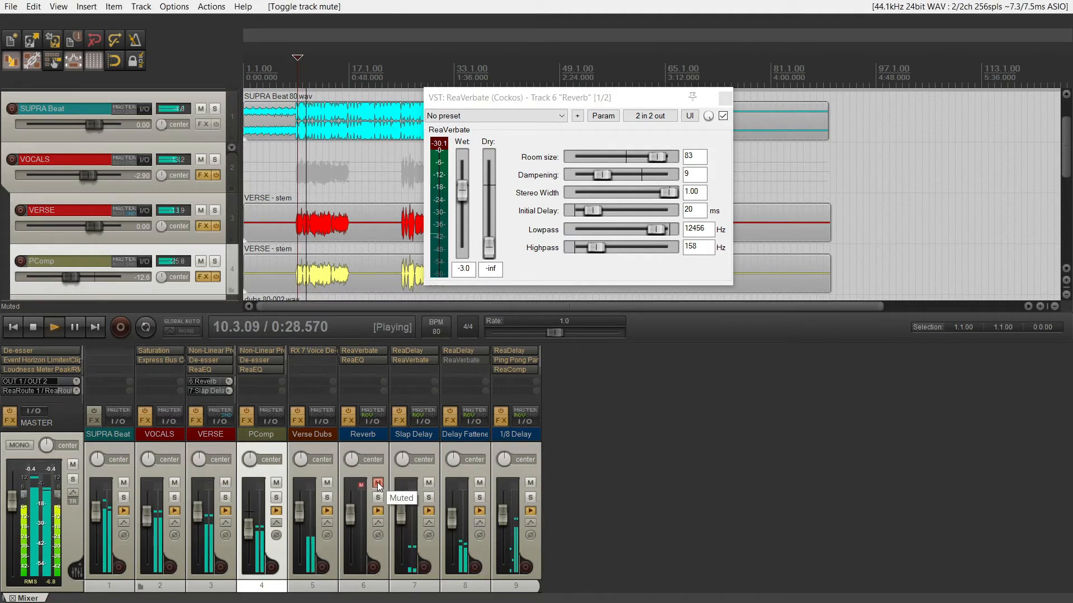
left_click(378, 483)
key("space")
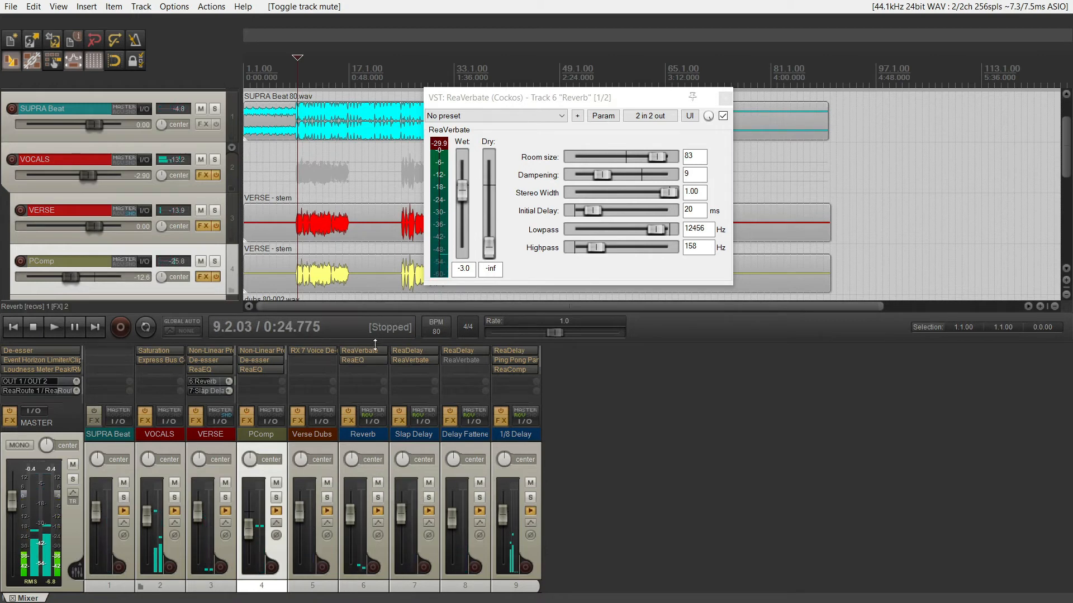
Examine the ReaEQ curve and its band 2 on the Reverb track, then close both Reverb effect windows.
left_click(371, 363)
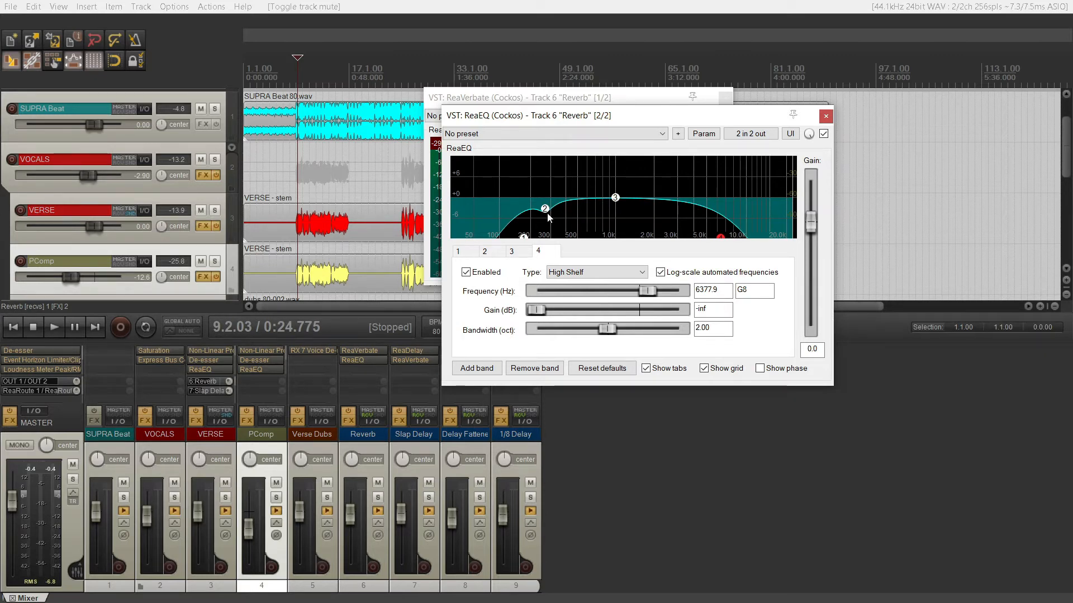
mouse_move(547, 217)
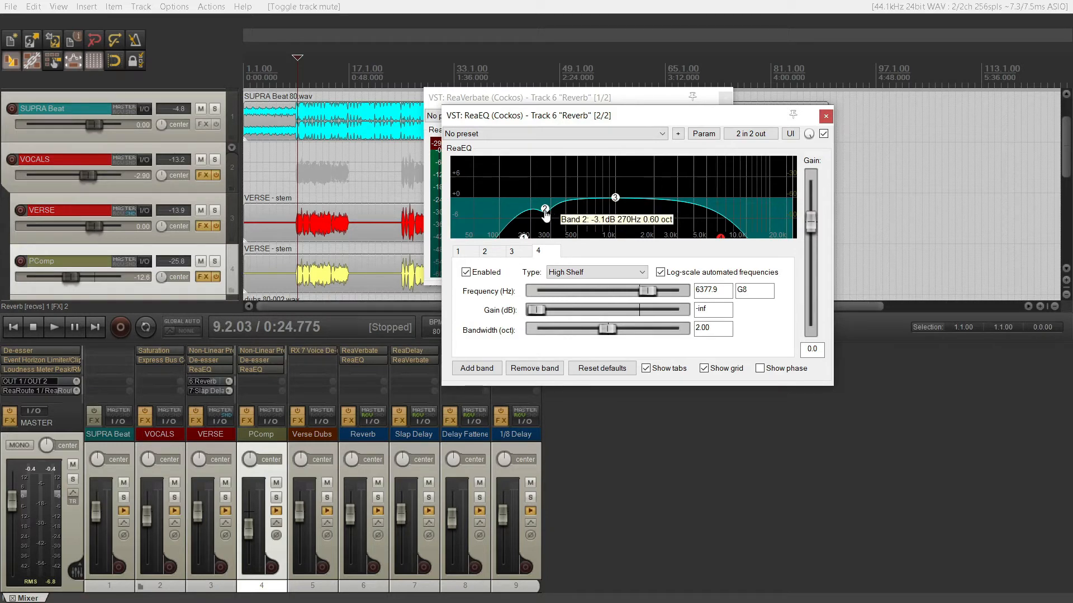
left_click(826, 116)
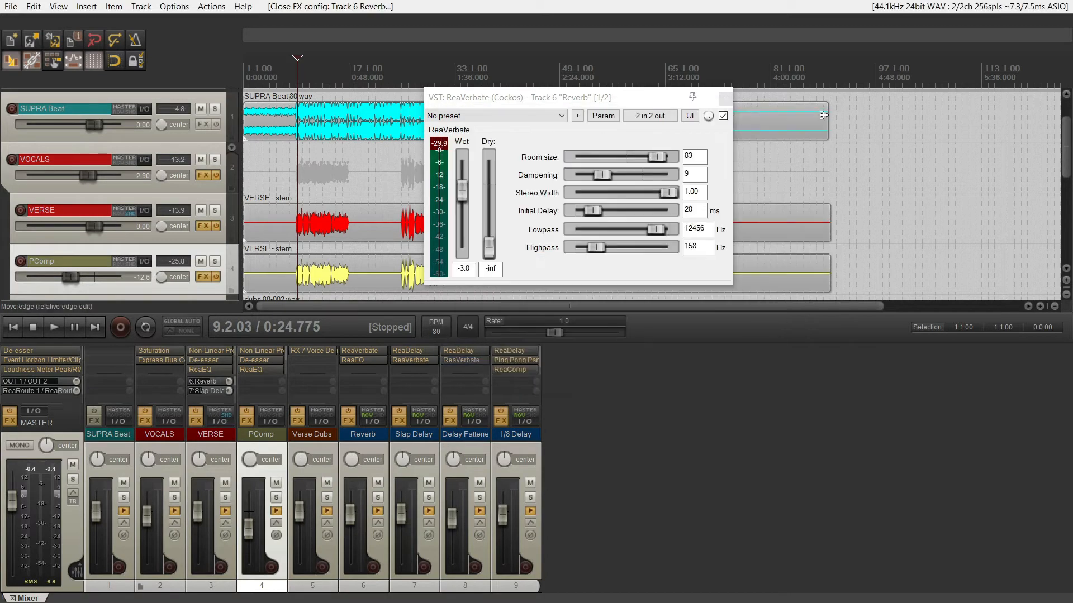
left_click(725, 101)
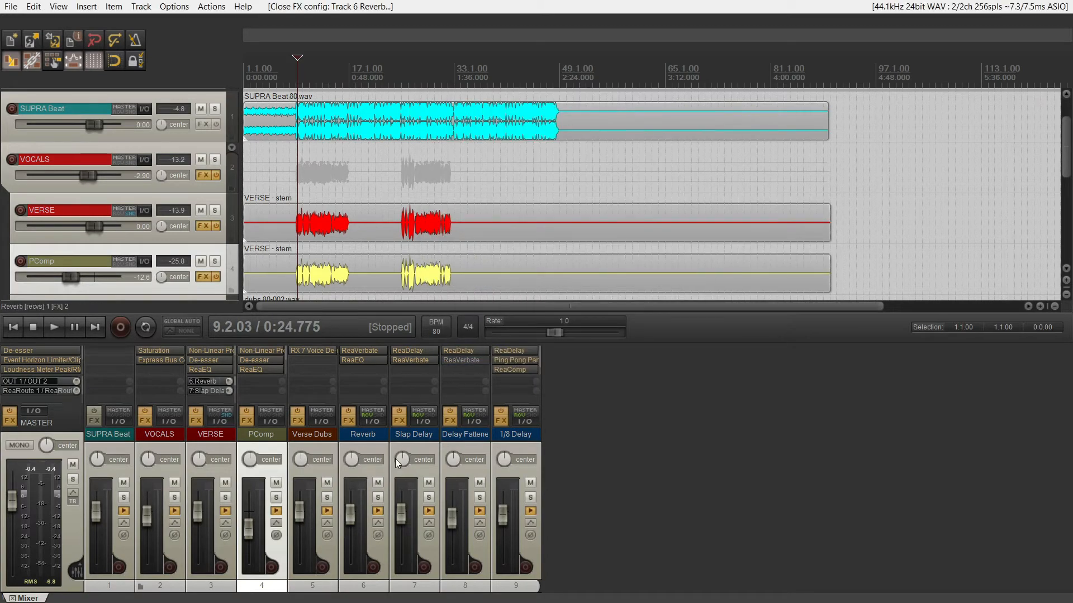
Review the ReaDelay vocal slapback settings on Slap Delay and audition that track soloed, then unsolo it and stop playback.
left_click(404, 350)
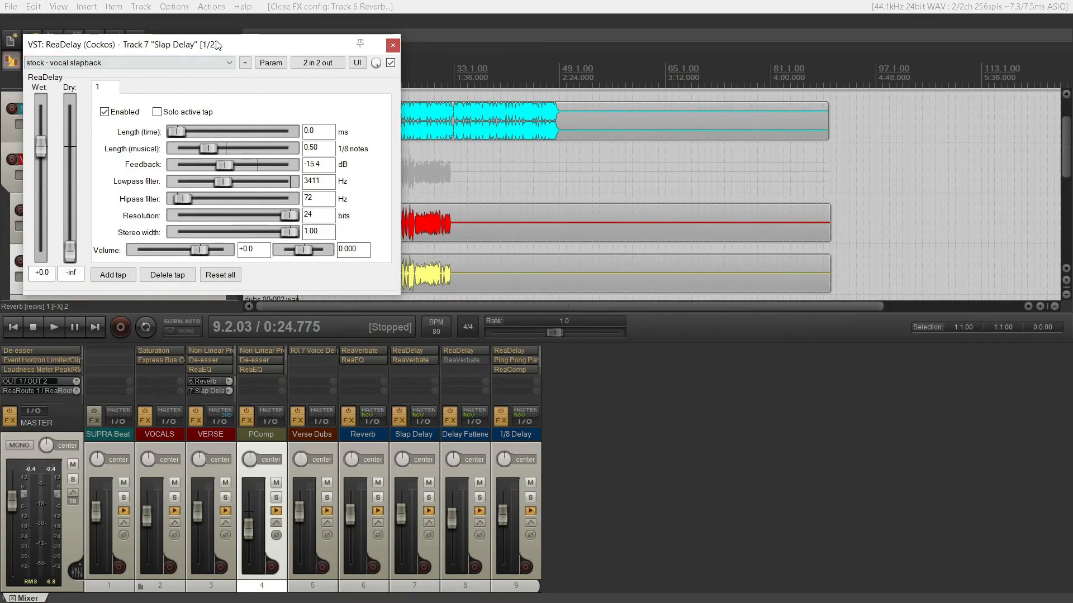
left_click_drag(213, 43, 432, 129)
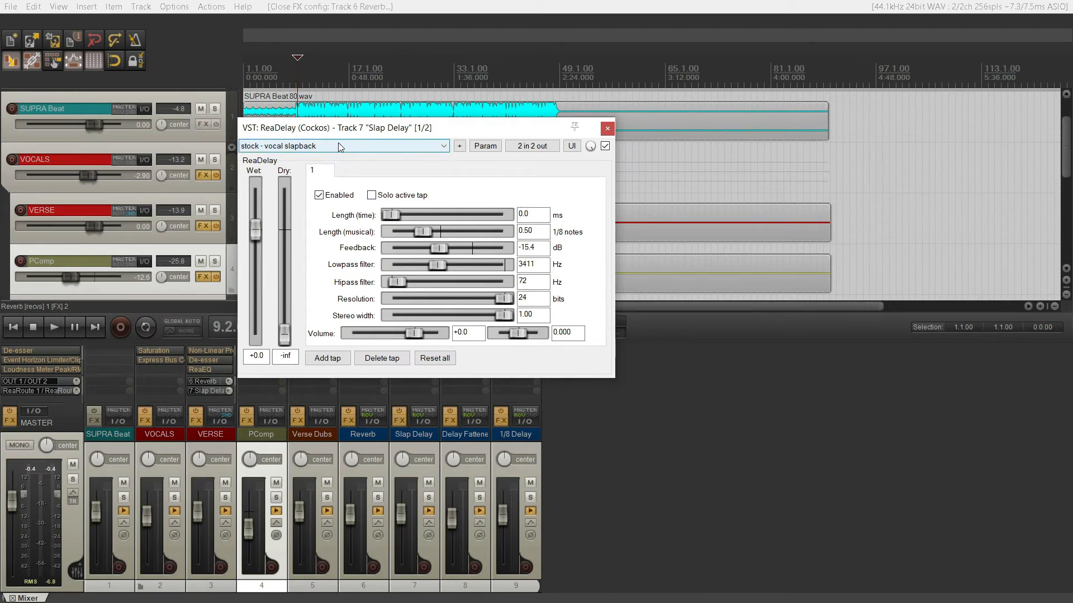
left_click(429, 497)
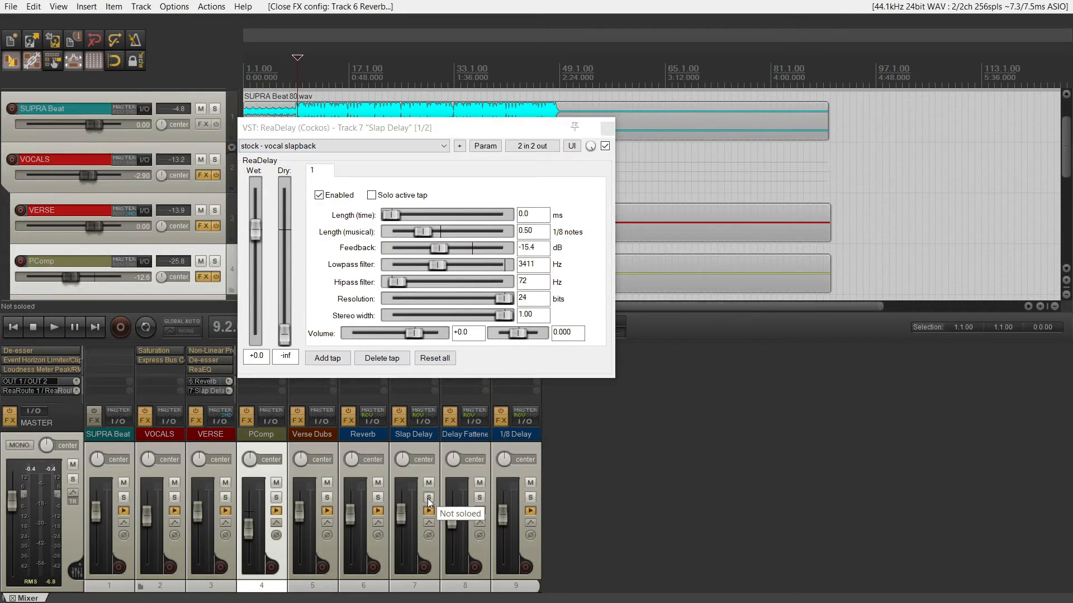
key("space")
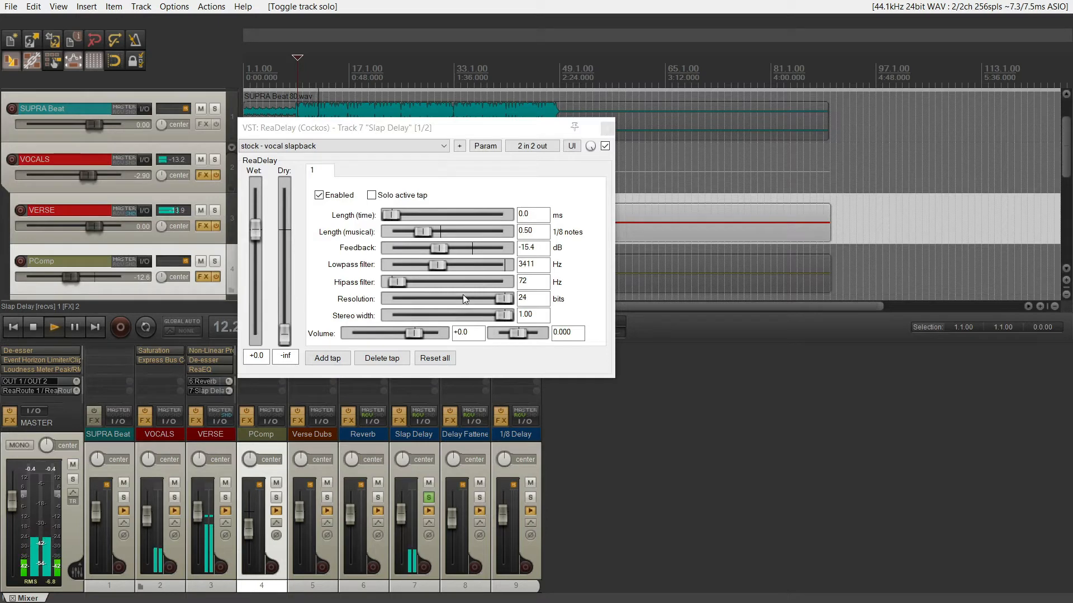
left_click(428, 497)
key("space")
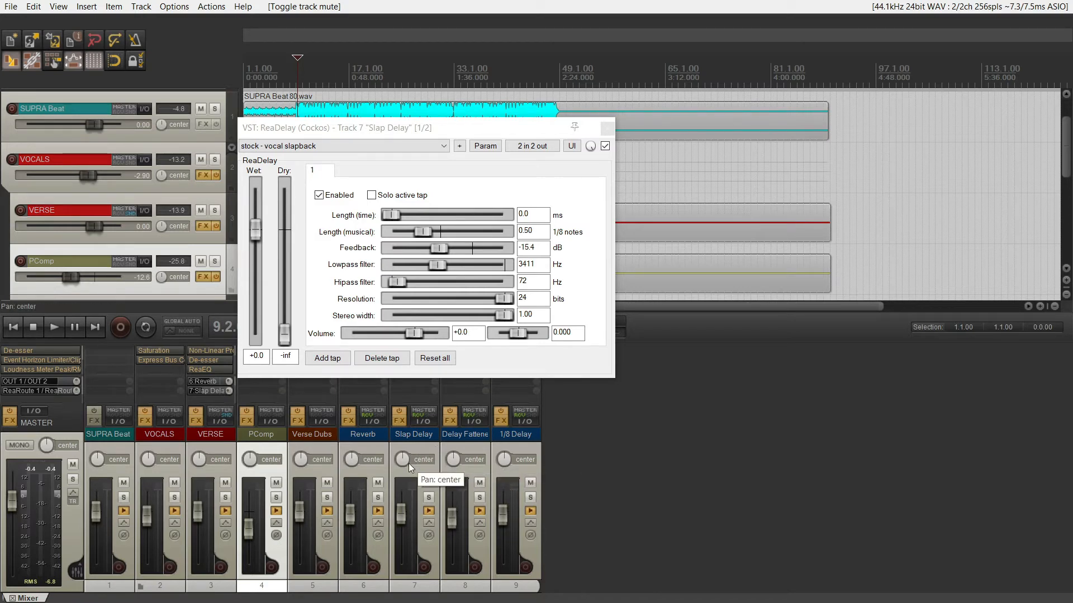
Close the ReaDelay window on Slap Delay and review the ReaVerbate settings on the same track.
left_click(608, 128)
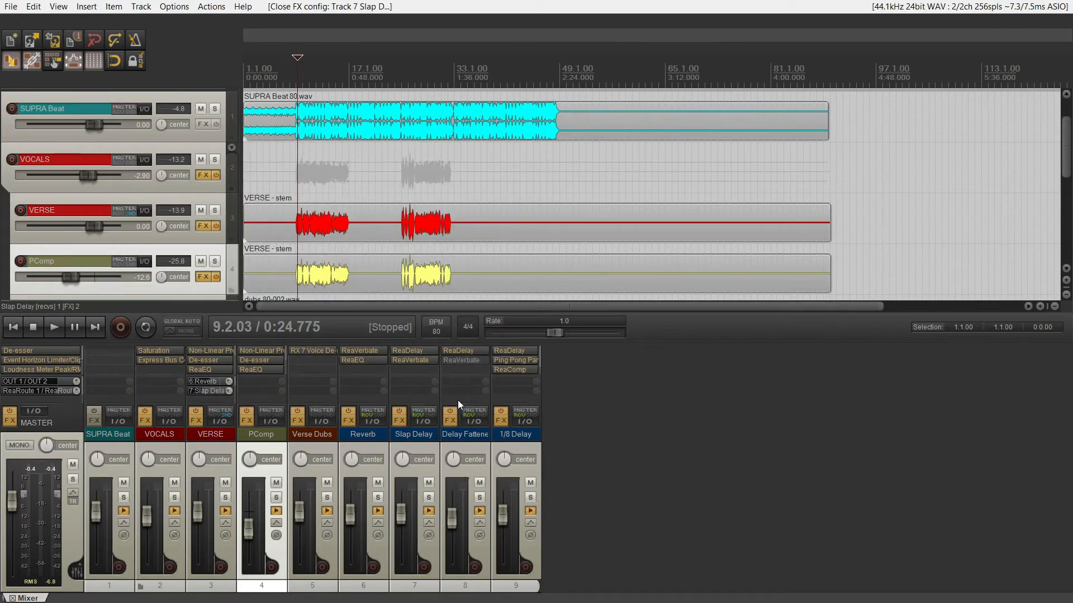
left_click(416, 364)
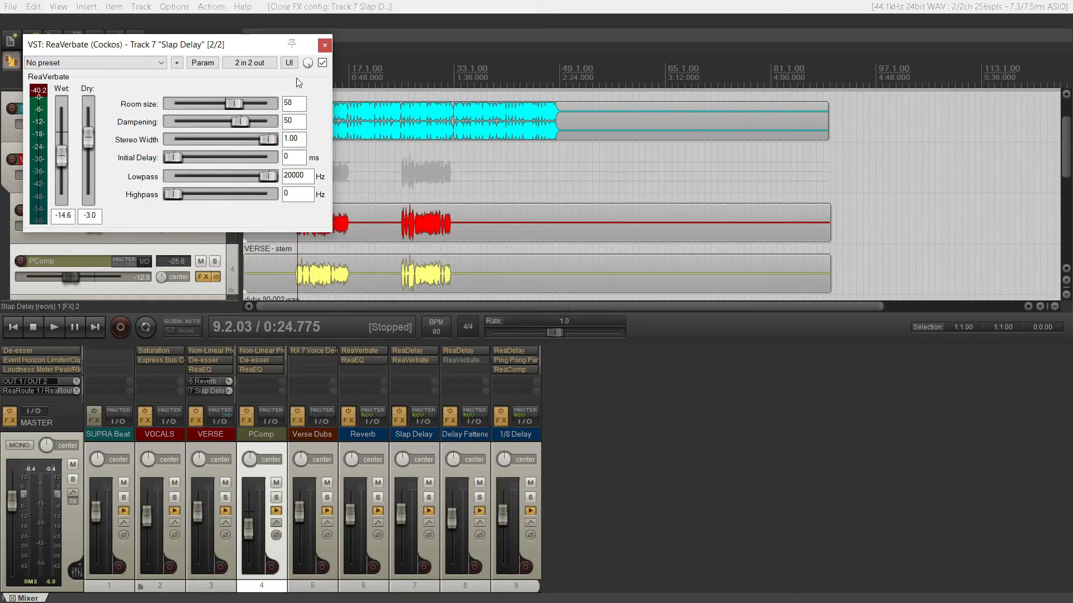
left_click(326, 48)
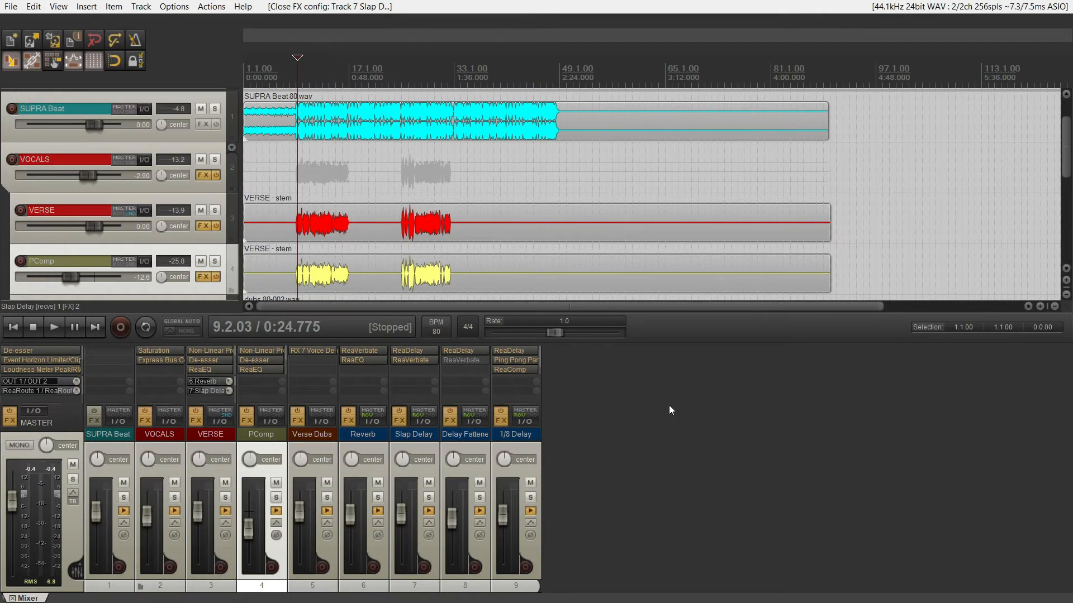
Review the ReaDelay vocal fattener settings on Delay Fattener, then audition that track soloed and clear its solo.
left_click(456, 350)
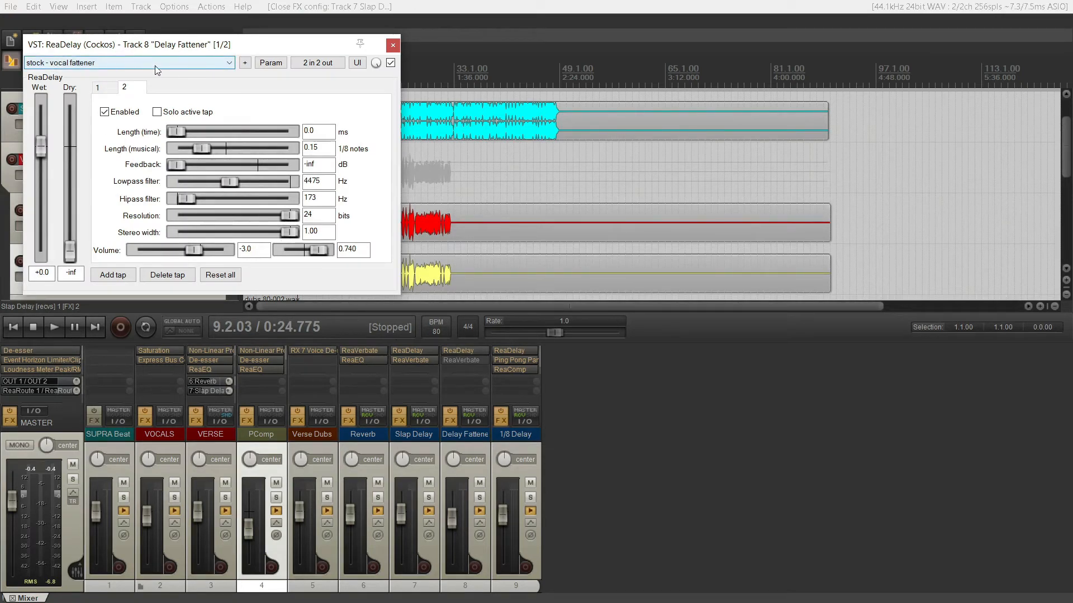
left_click(392, 47)
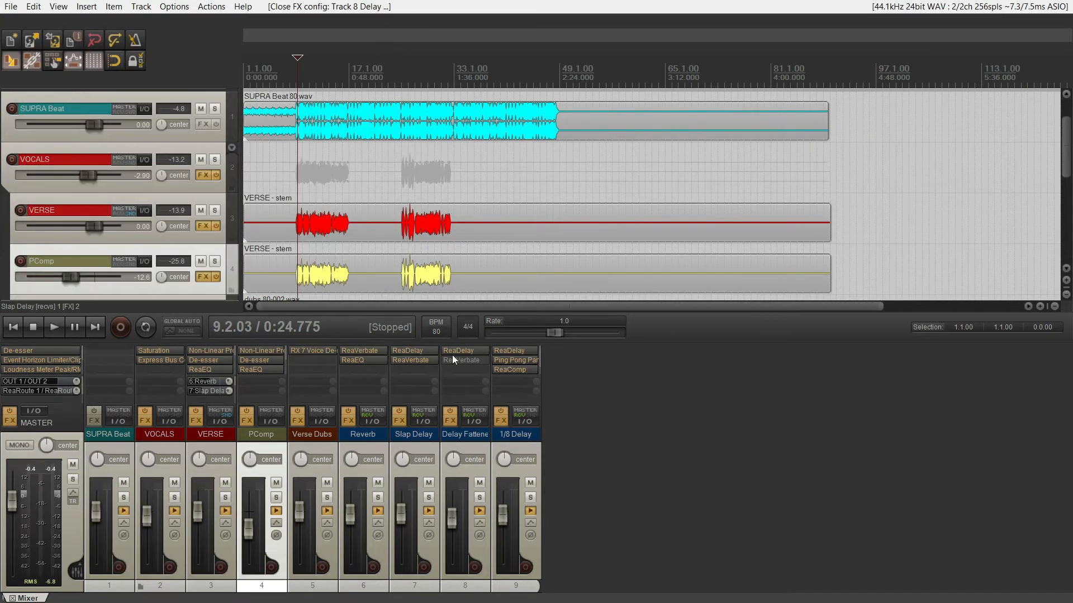
left_click(481, 498)
key("space")
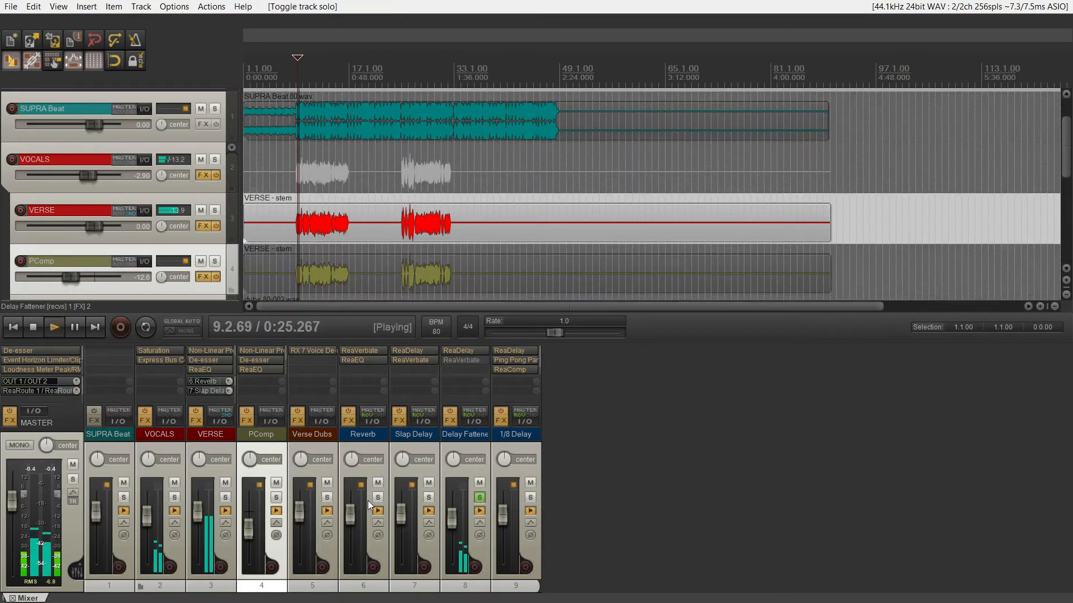
left_click(479, 497)
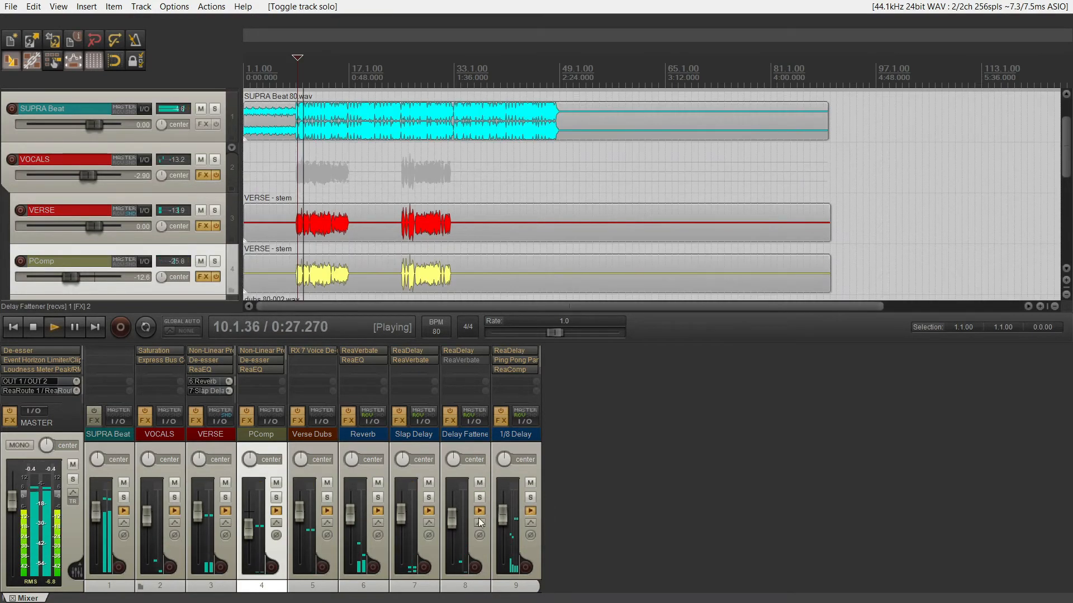
Compare the full mix with Delay Fattener muted and unmuted, then stop playback.
left_click(479, 483)
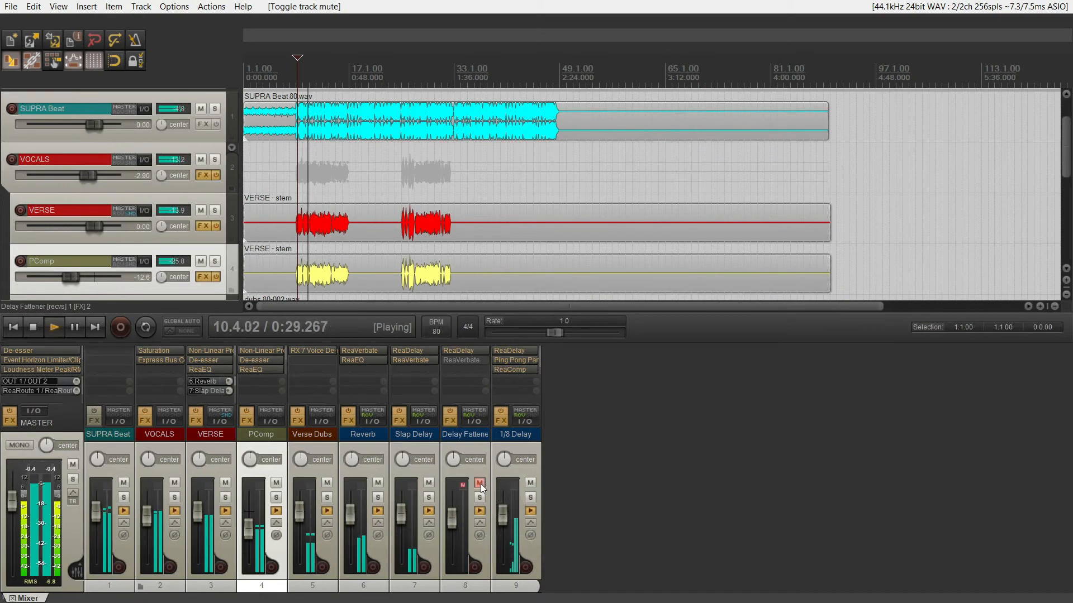
left_click(480, 484)
key("space")
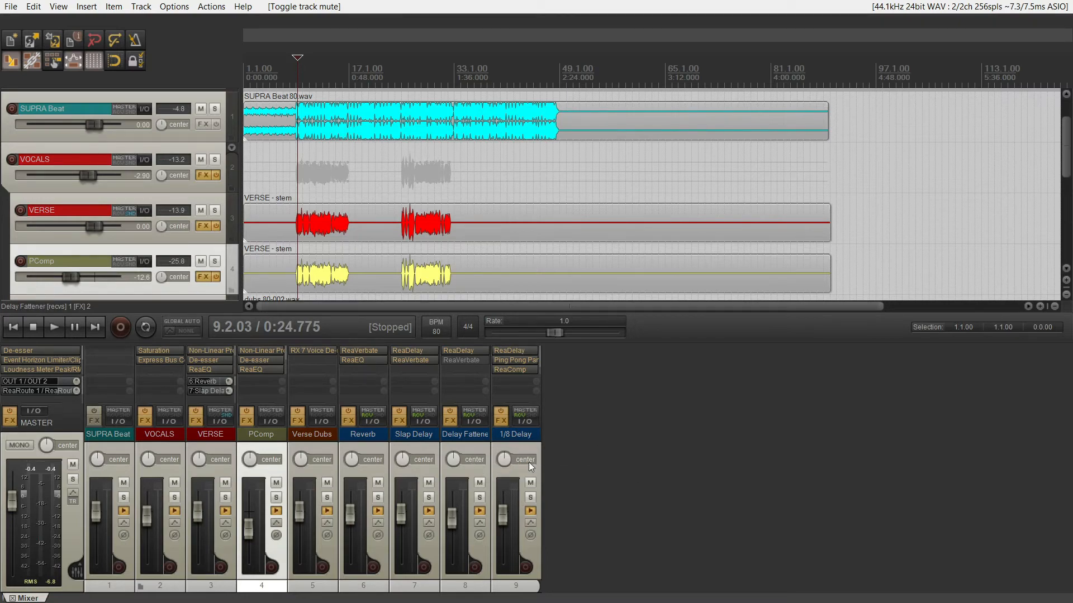
Audition 1/8 Delay soloed, on its own and together with VERSE, then stop playback and clear the solos.
left_click(529, 499)
key("space")
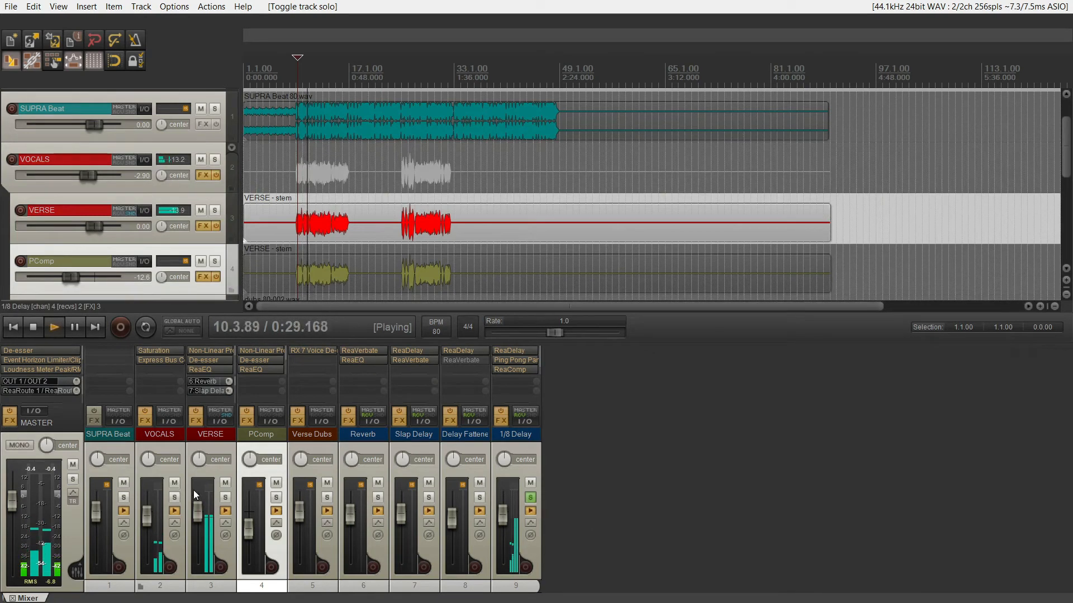
left_click(226, 498)
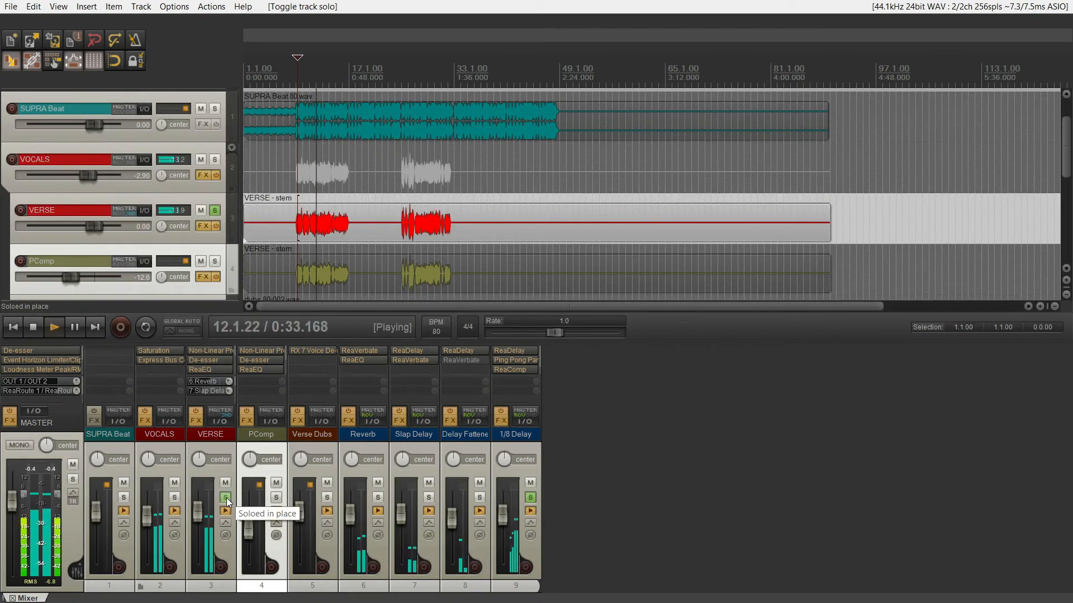
key("space")
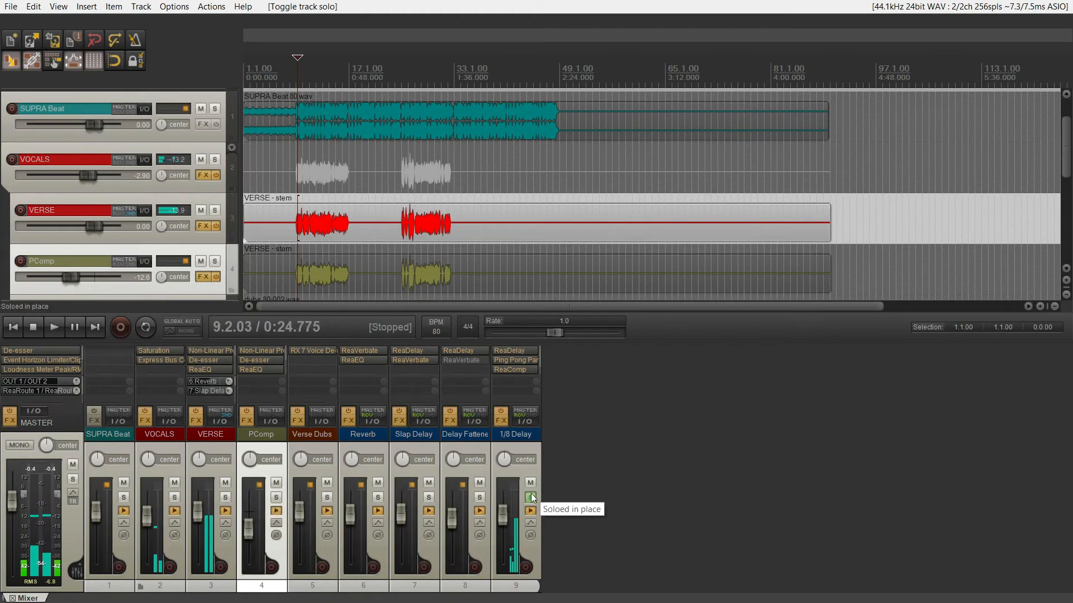
left_click(530, 497)
Review the ReaDelay settings and the Ping Pong Pan settings on 1/8 Delay, closing both effect windows.
left_click(524, 350)
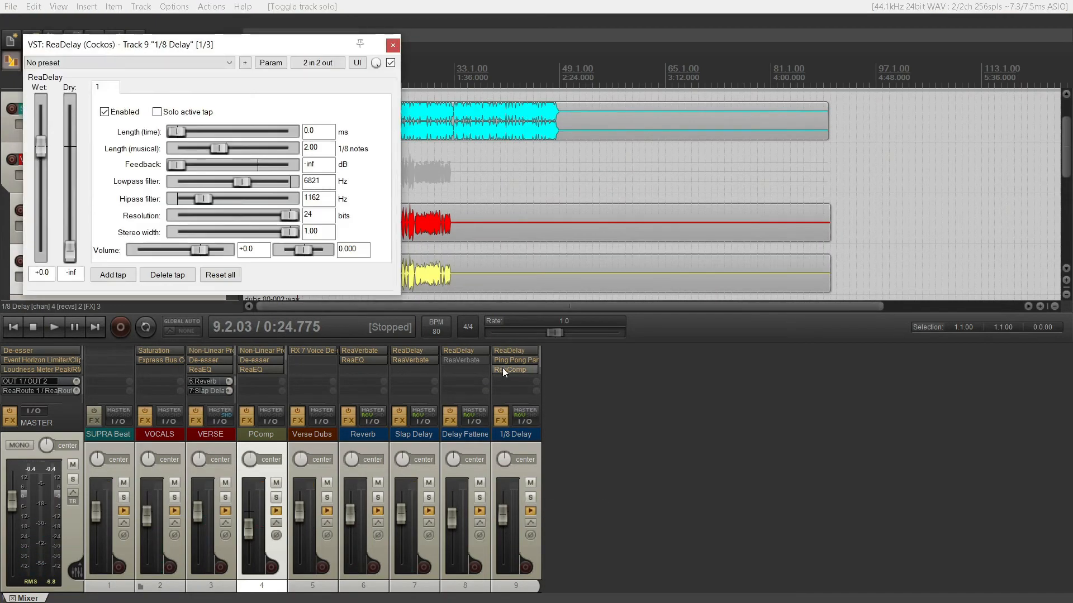
left_click_drag(159, 48, 240, 147)
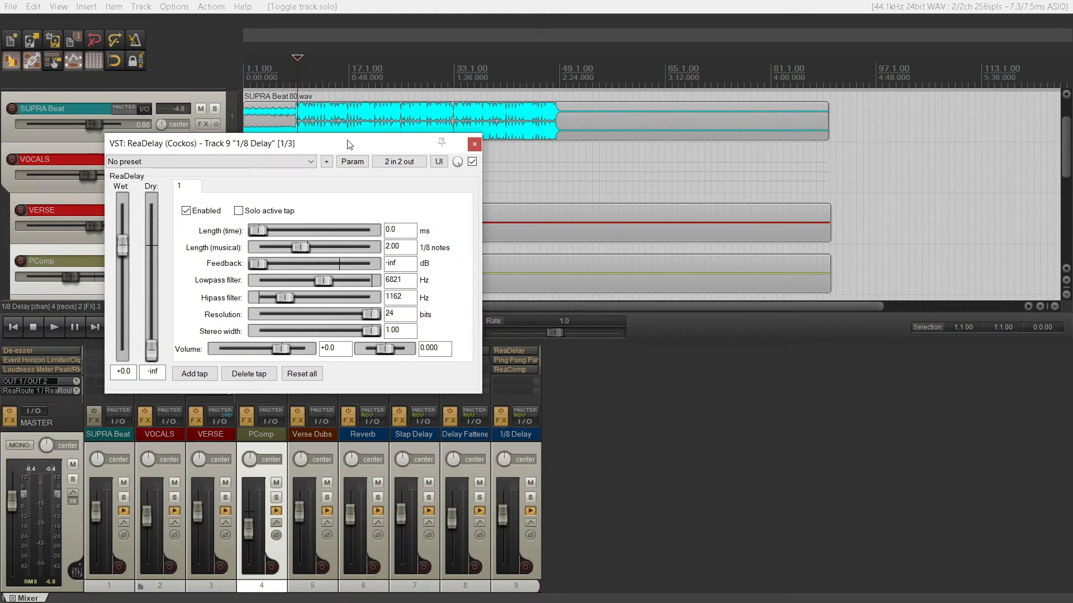
left_click_drag(348, 152, 388, 165)
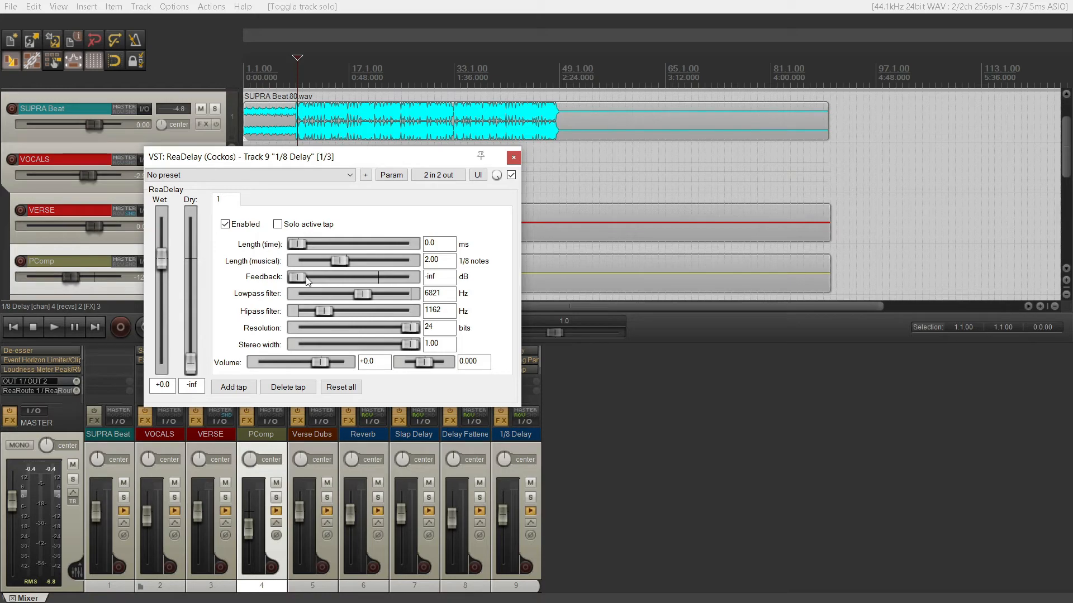
left_click(513, 157)
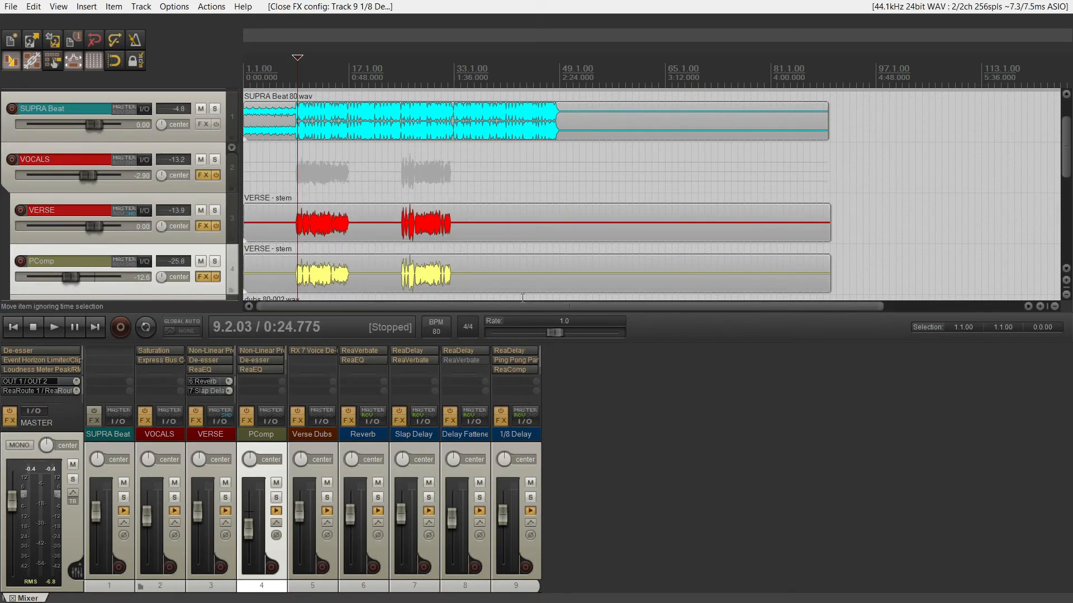
left_click(511, 361)
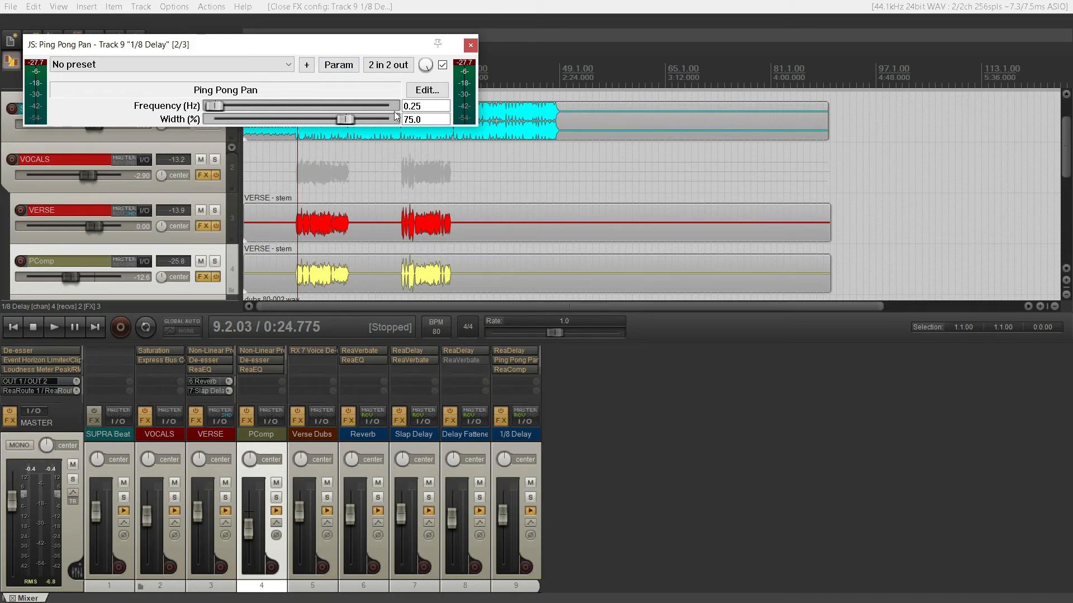
left_click(469, 46)
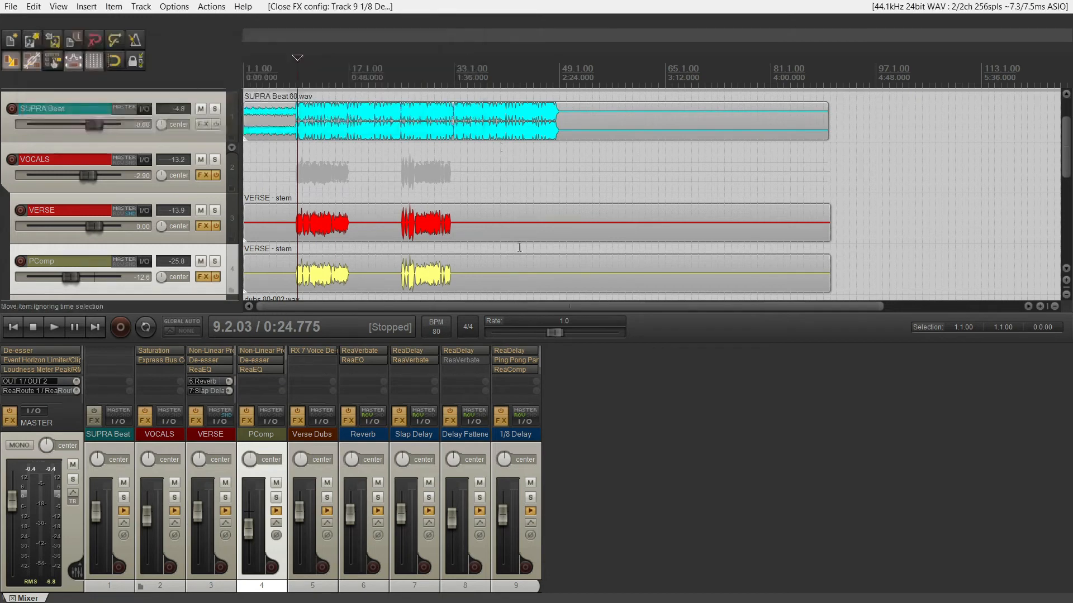
Audition the full mix with ReaComp bypassed on 1/8 Delay, then stop playback and re-enable the compressor.
left_click(514, 370, "shift")
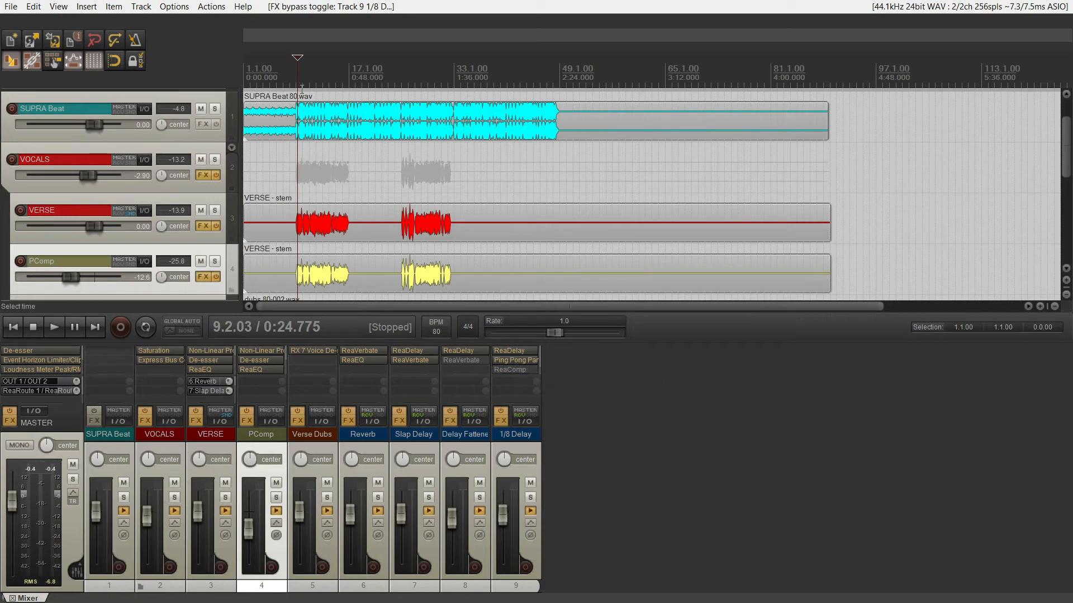
key("space")
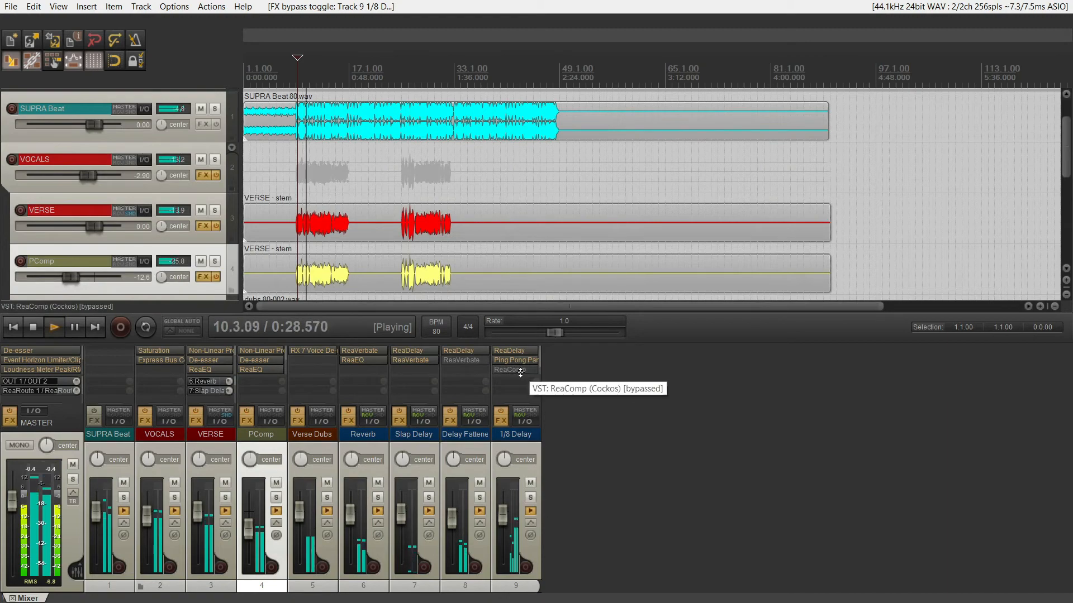
key("space")
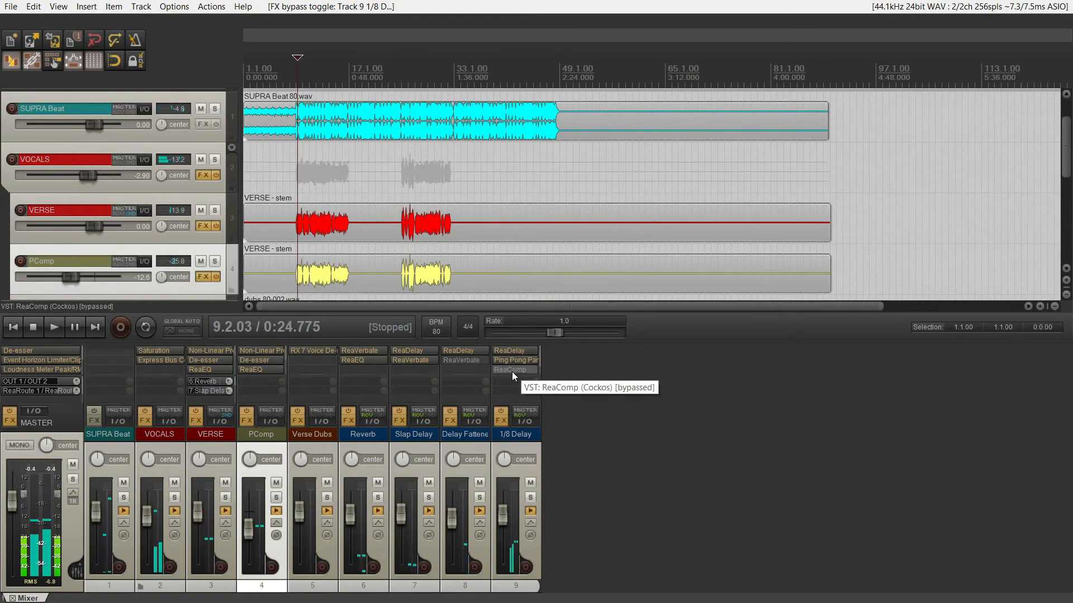
left_click(512, 371, "shift")
Open ReaComp on 1/8 Delay to examine its settings, and move its window clear of the mixer.
left_click(512, 371)
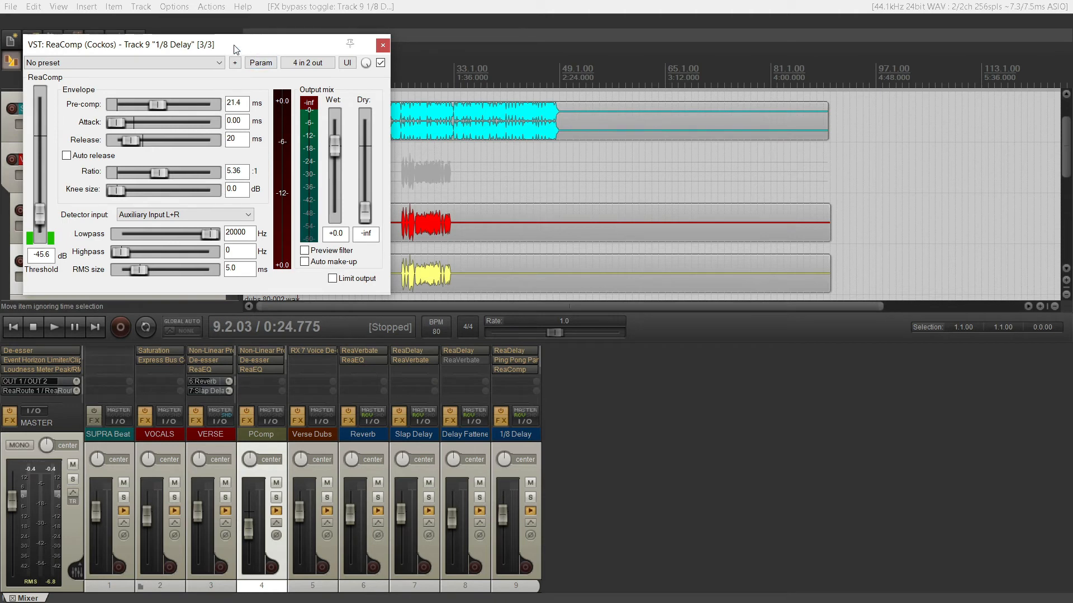
left_click_drag(235, 49, 419, 149)
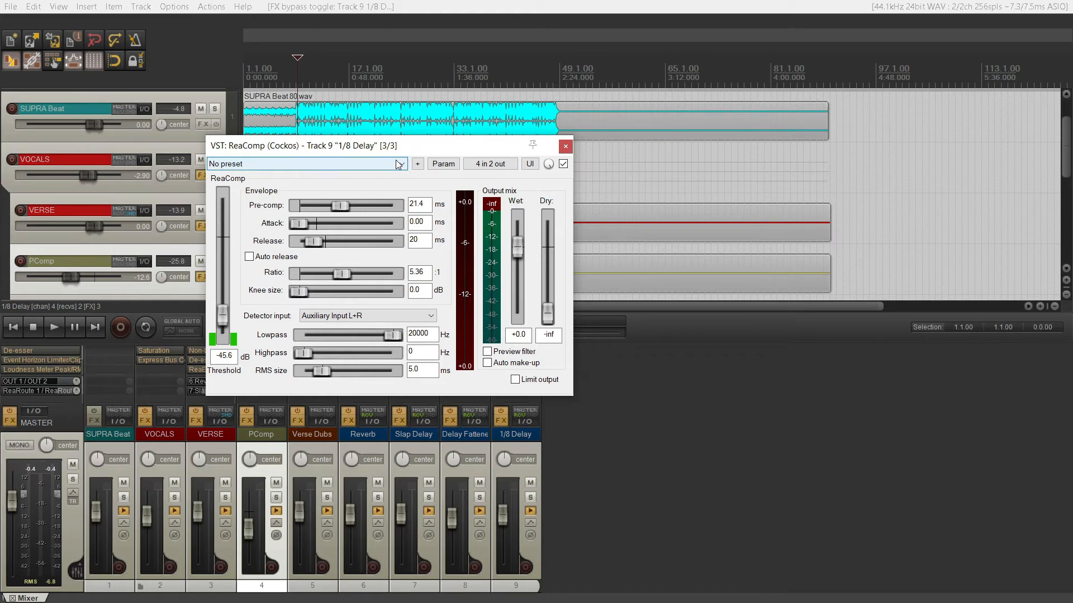
left_click_drag(392, 151, 641, 57)
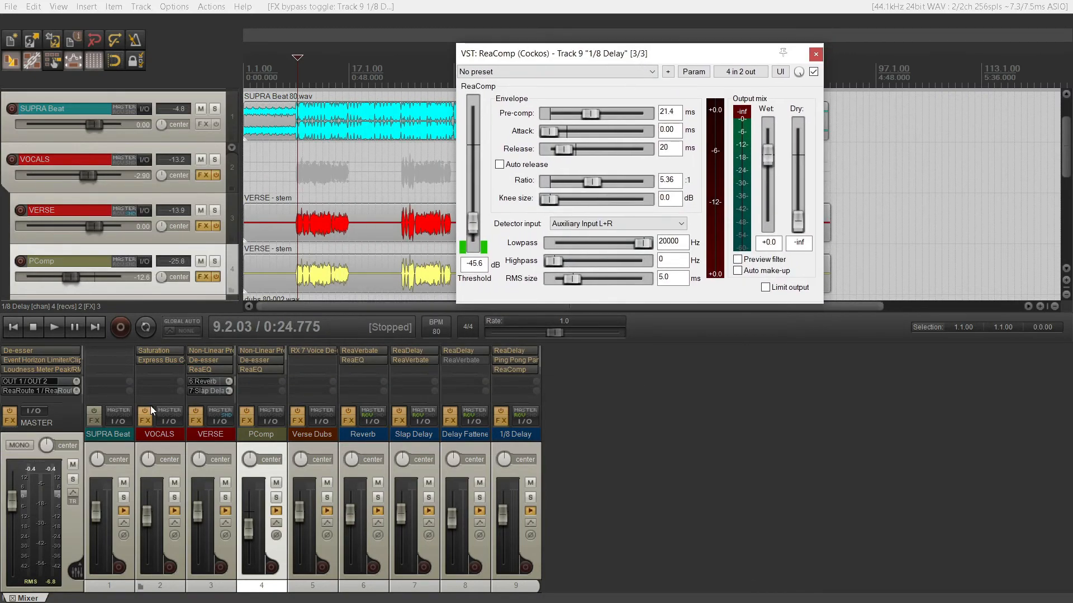
Try to show the VERSE routing window side by side with the ReaComp window.
left_click(225, 423)
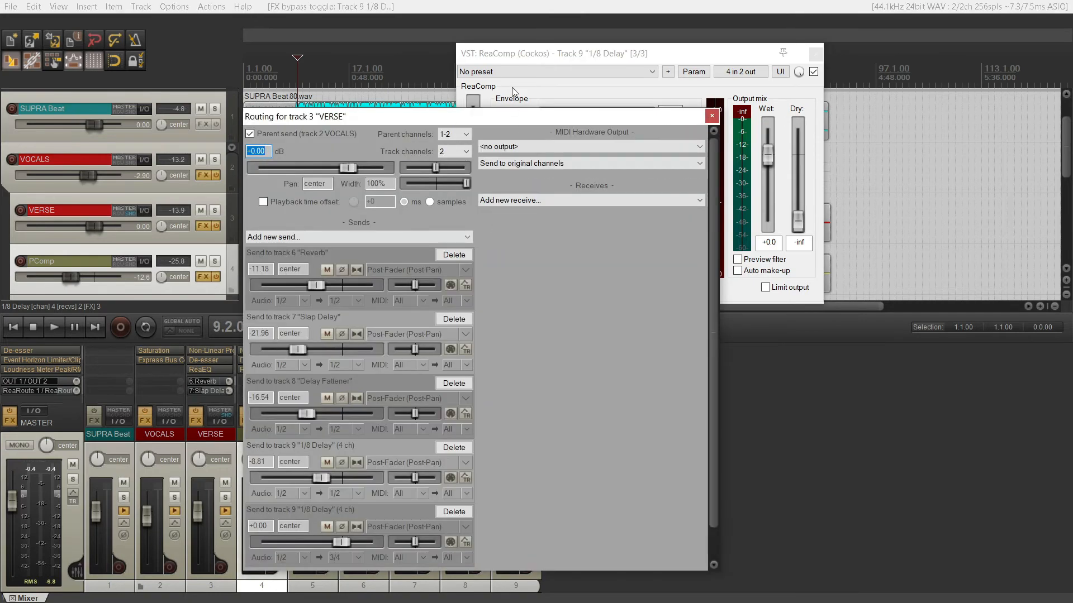
left_click_drag(517, 117, 367, 72)
left_click_drag(636, 53, 567, 97)
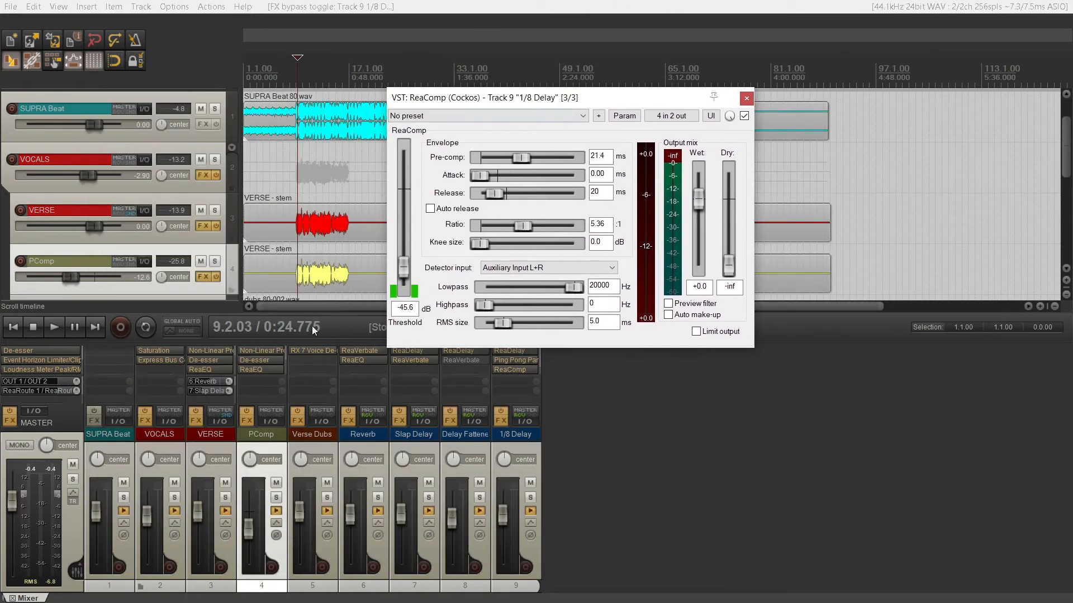
left_click(219, 423)
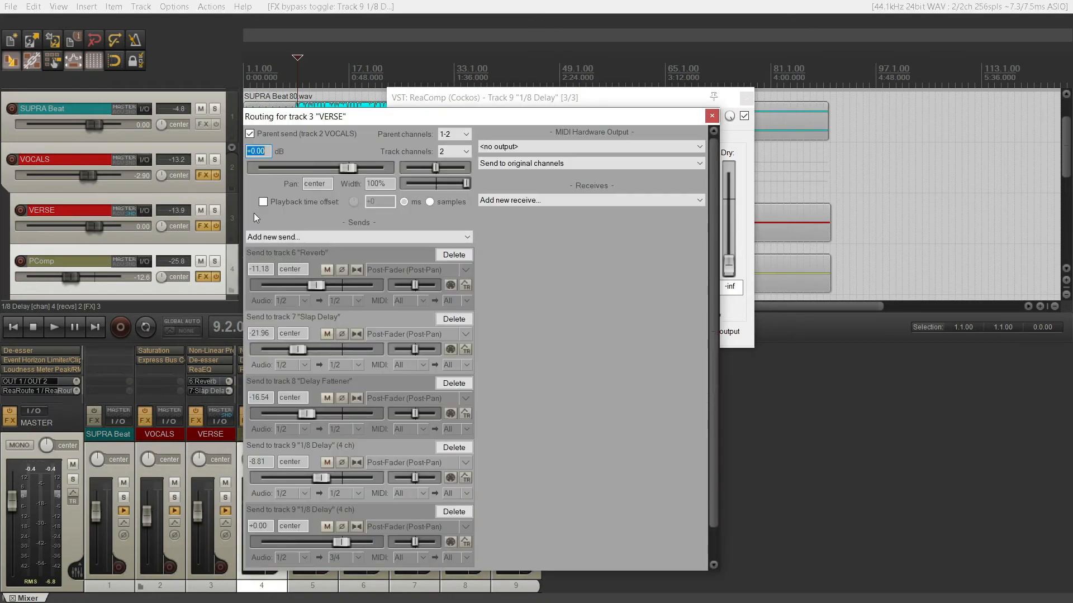
left_click_drag(446, 116, 325, 90)
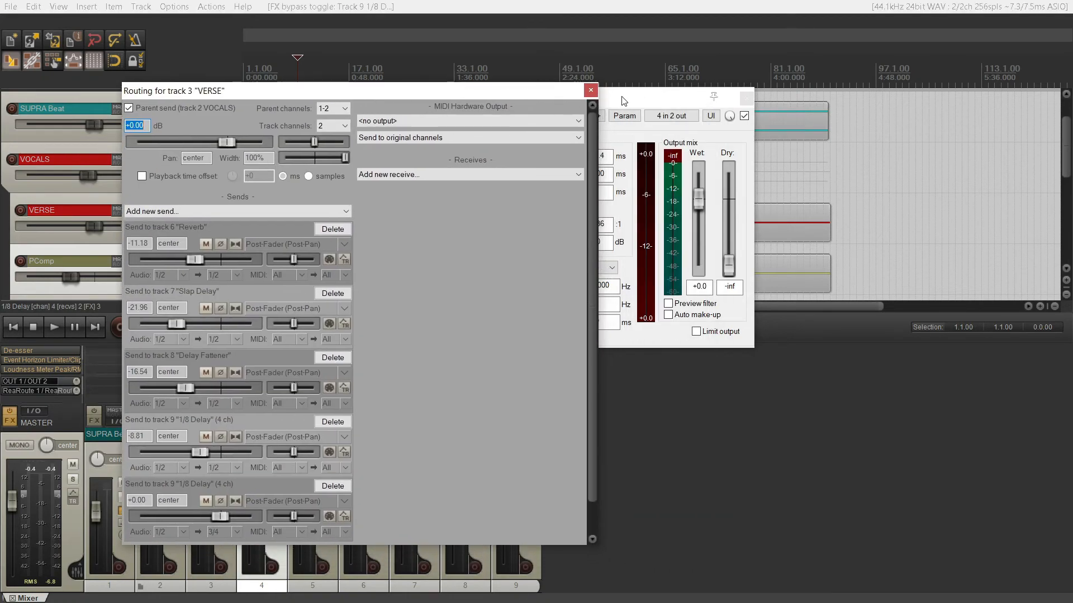
left_click_drag(624, 101, 688, 132)
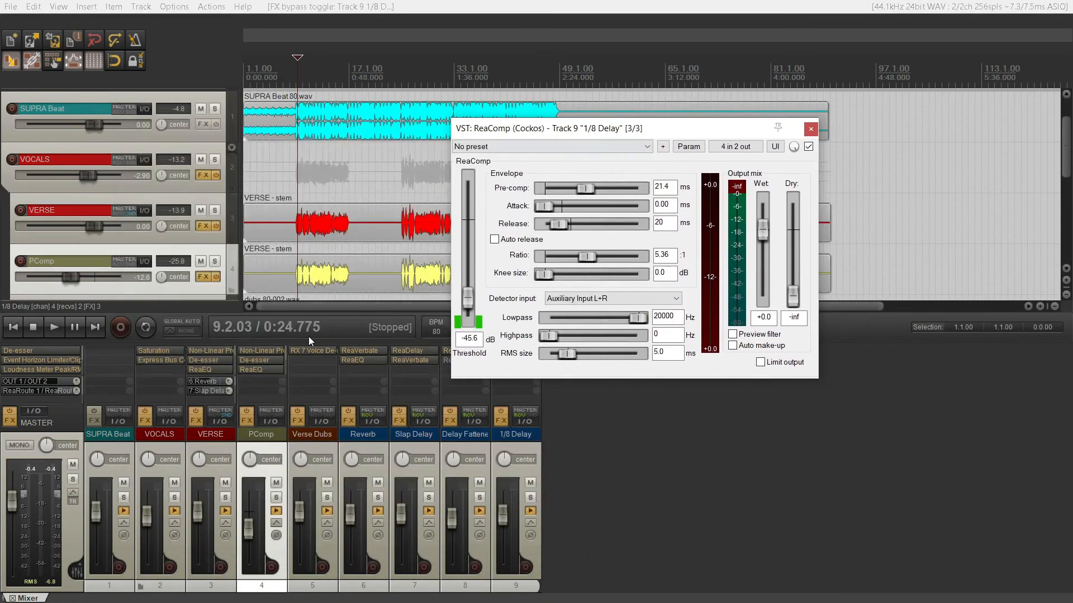
Pin the ReaComp window on top and examine VERSE's sends to 1/8 Delay in the routing window beside it.
left_click(217, 422)
left_click(793, 130)
left_click(223, 424)
left_click_drag(356, 126, 180, 70)
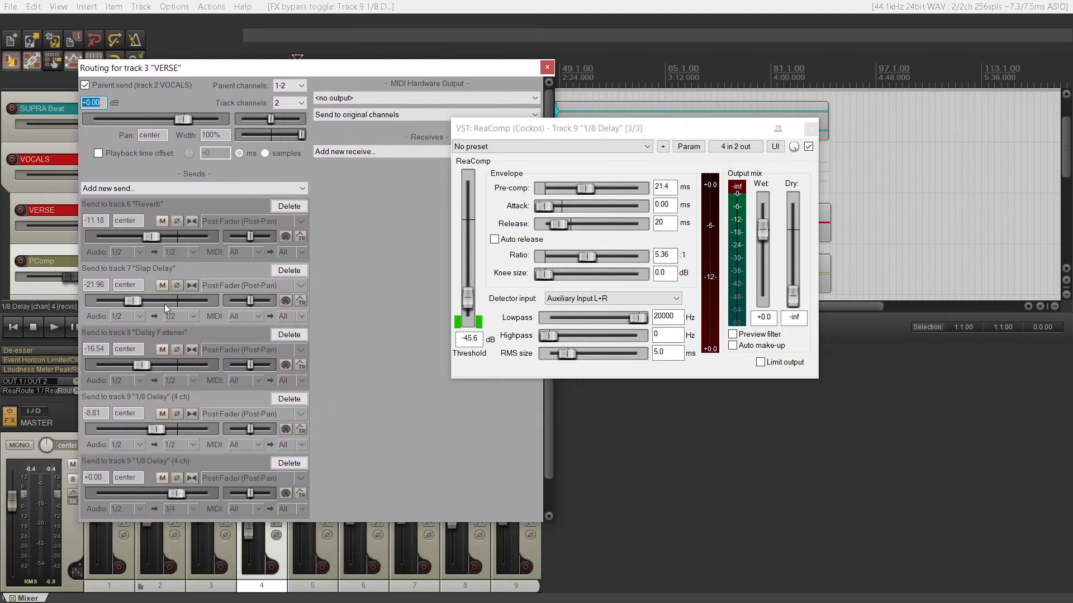
scroll(387, 388, "down", 2)
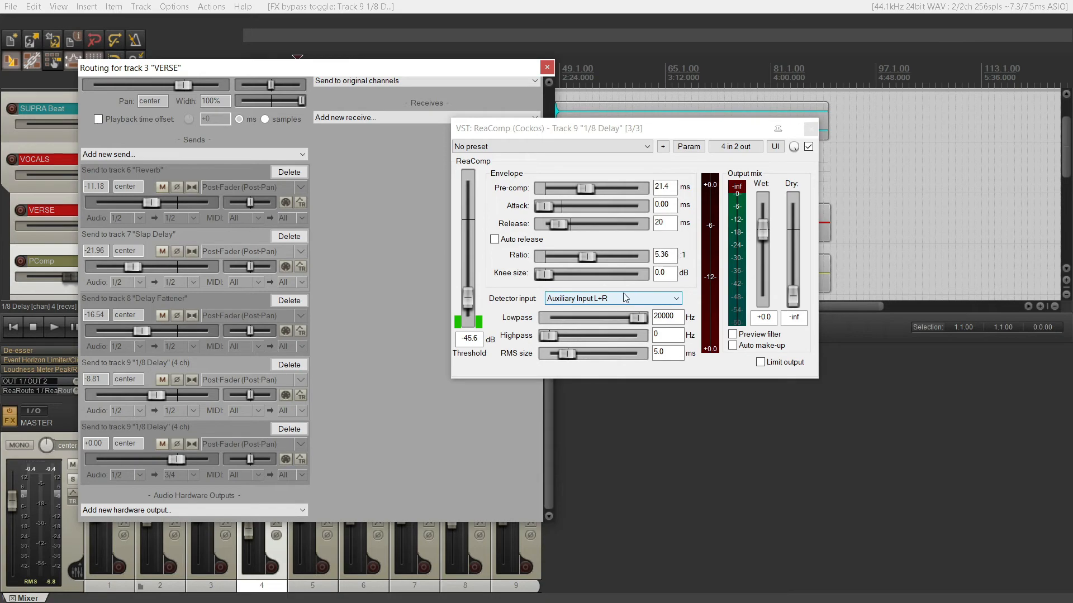
Close the VERSE routing window and play the full mix to watch ReaComp's gain reduction on 1/8 Delay, then stop.
left_click(547, 67)
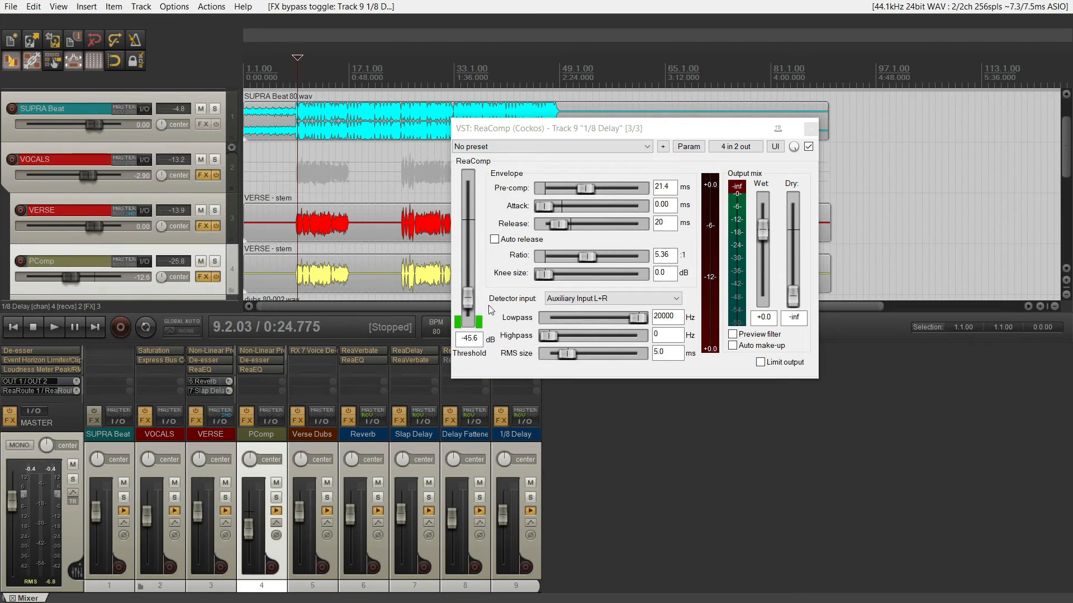
key("space")
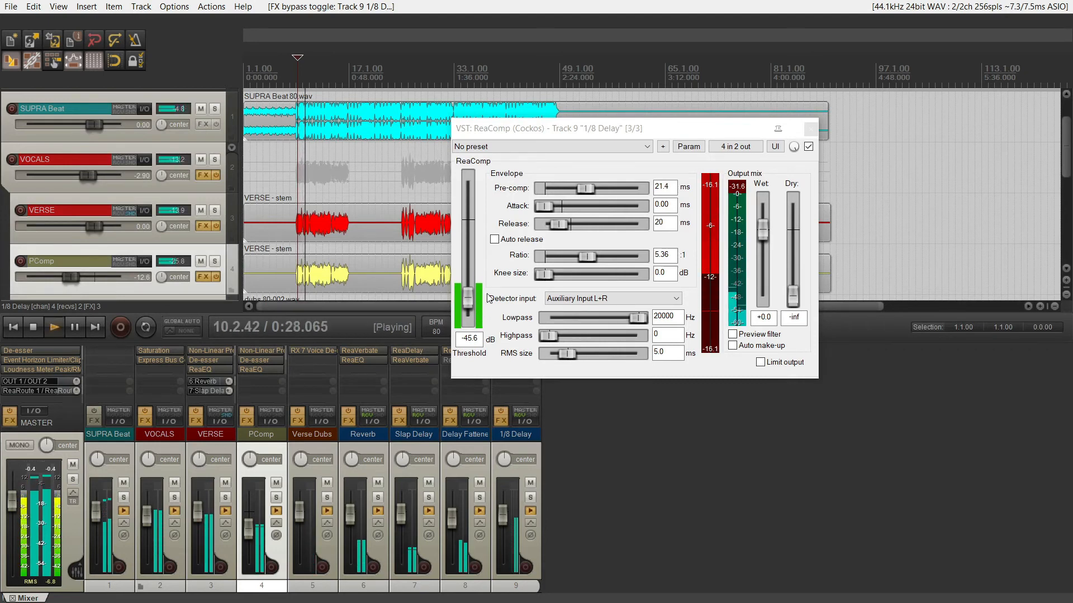
key("space")
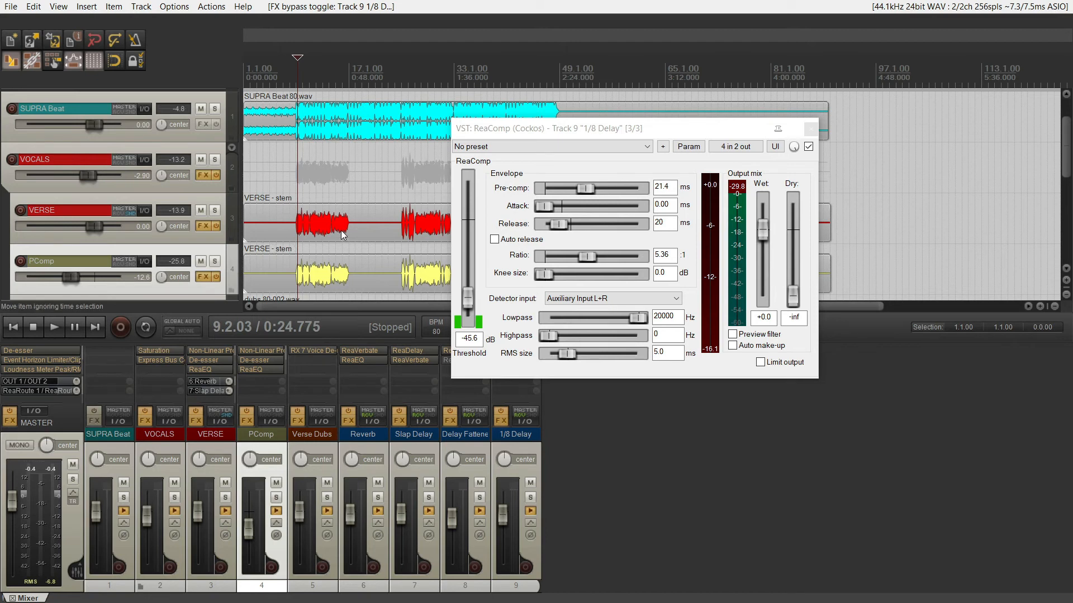
Close ReaComp, bring up the master track's FX chain, and examine its De-esser and first Event Horizon Limiter/Clipper settings.
left_click(810, 129)
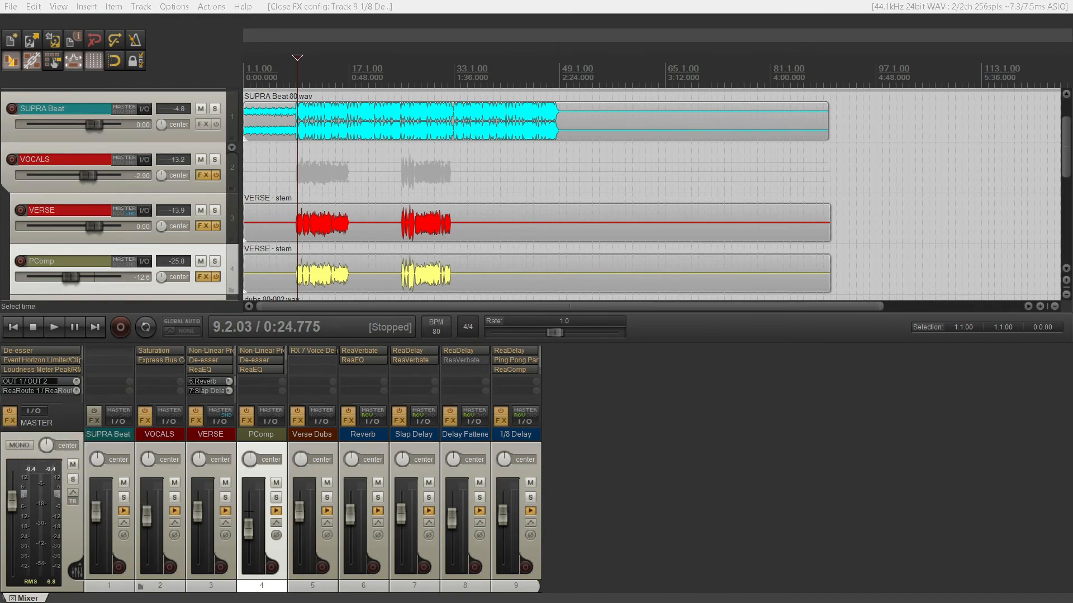
left_click_drag(603, 99, 521, 78)
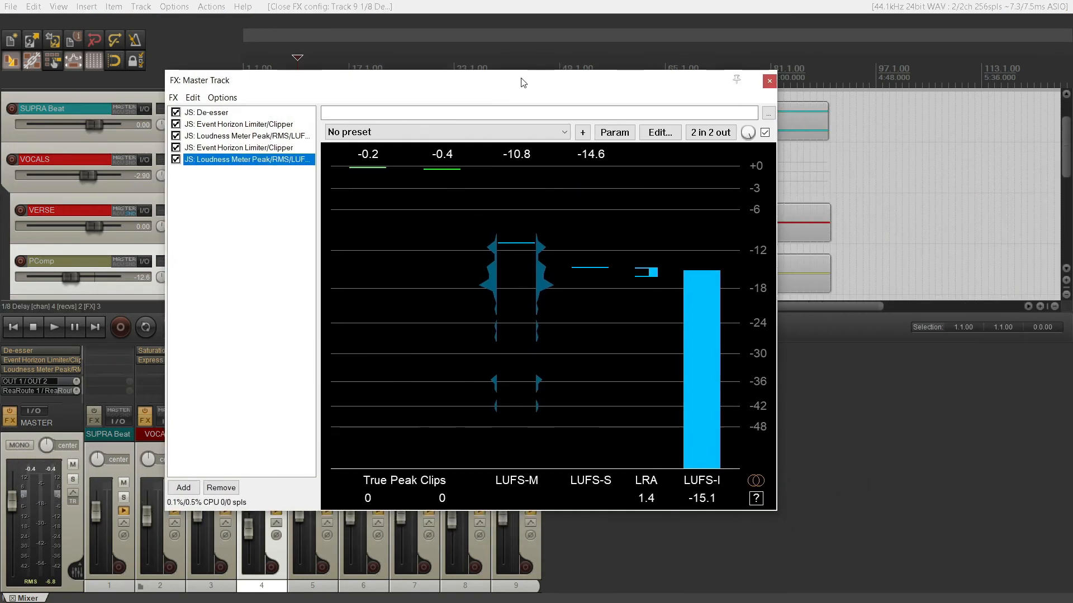
left_click(211, 114)
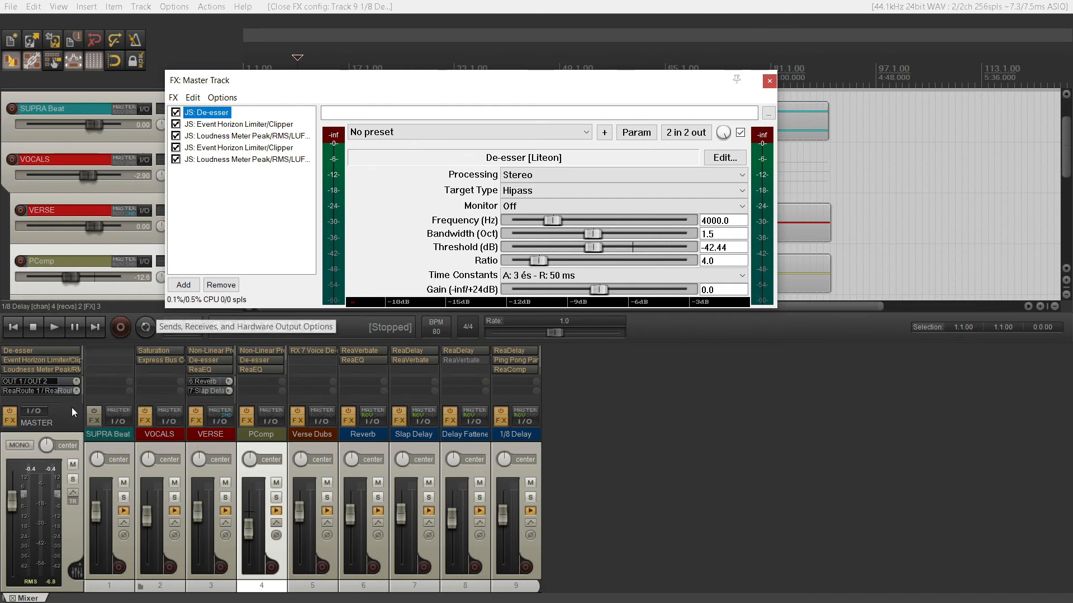
left_click(218, 125)
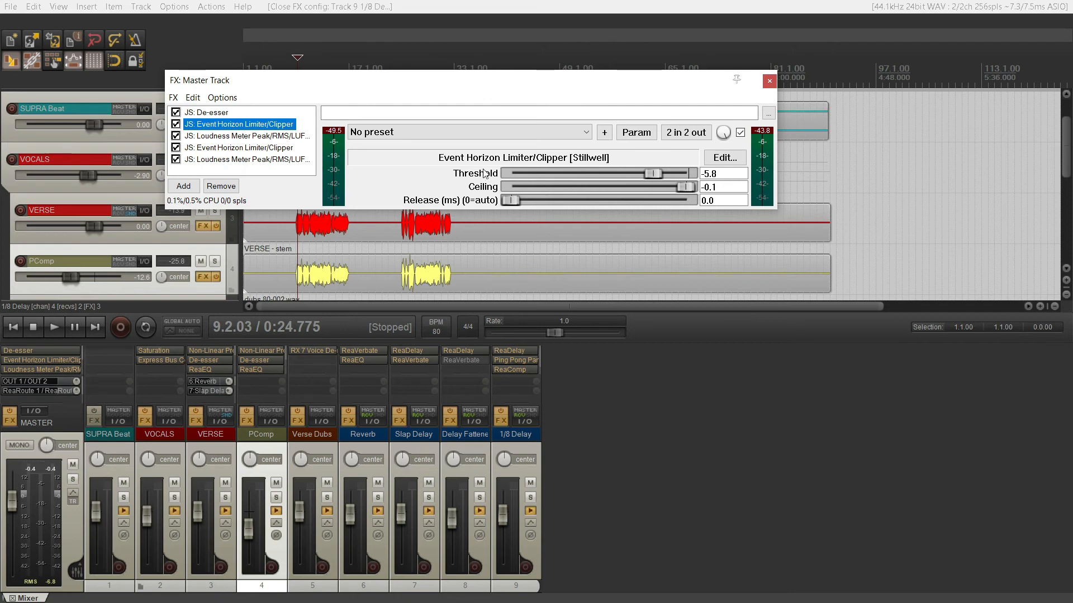
Play the mix while watching the first Loudness Meter in the master chain for true peak clips, then stop.
left_click(250, 138)
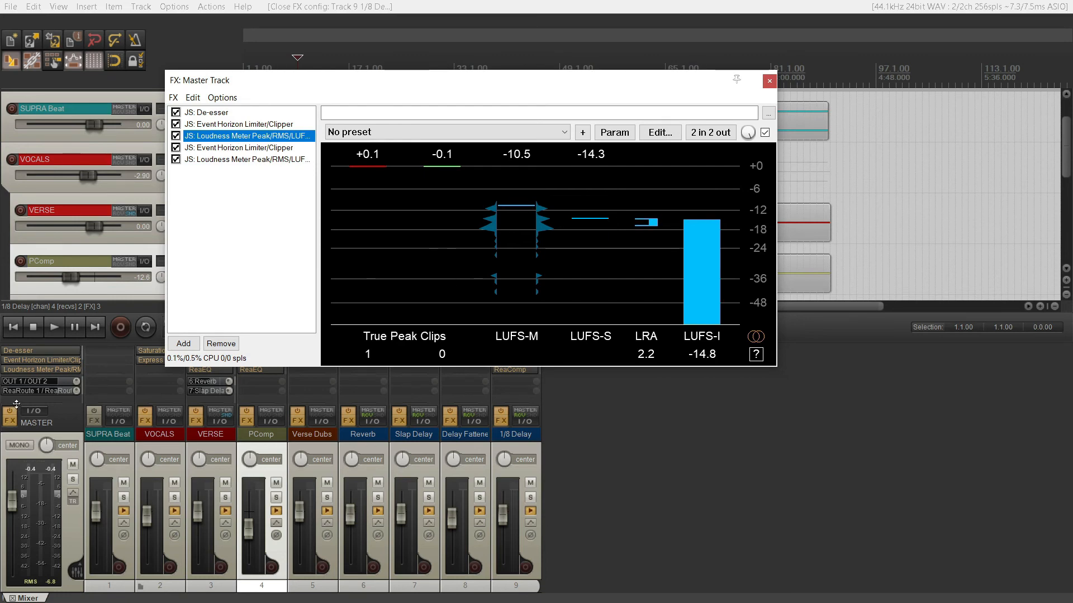
key("space")
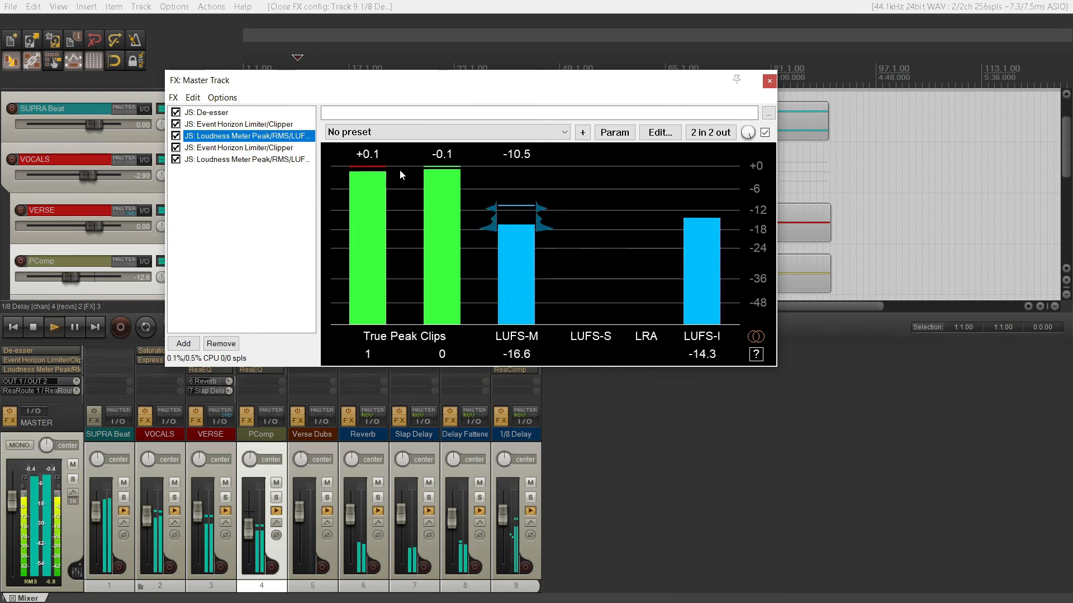
key("space")
Compare the second Event Horizon Limiter/Clipper's threshold and ceiling with the peaks on the Loudness Meter before it.
left_click(238, 147)
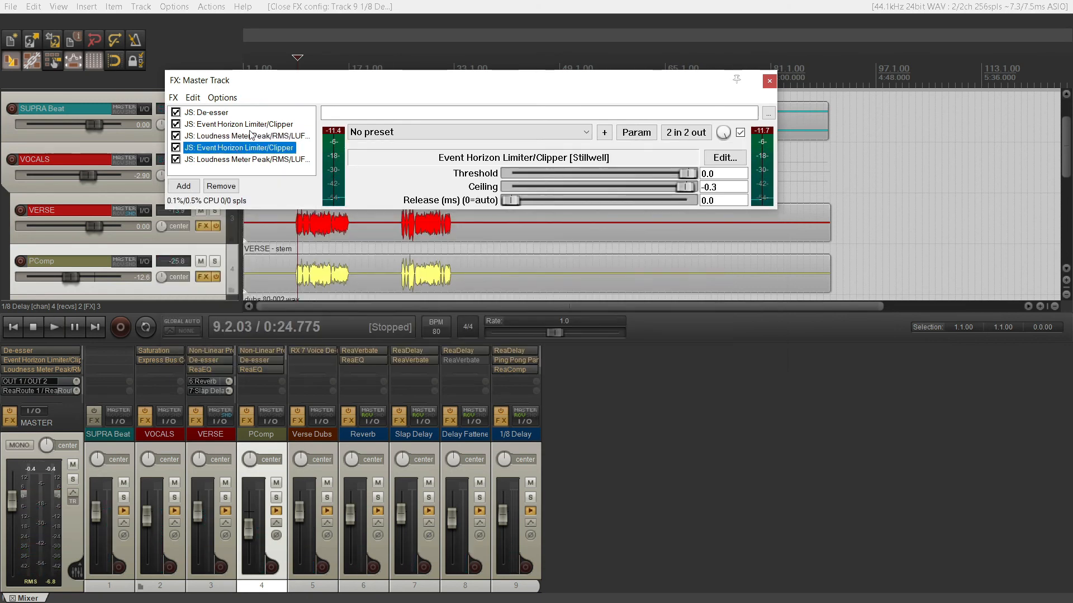
left_click(253, 135)
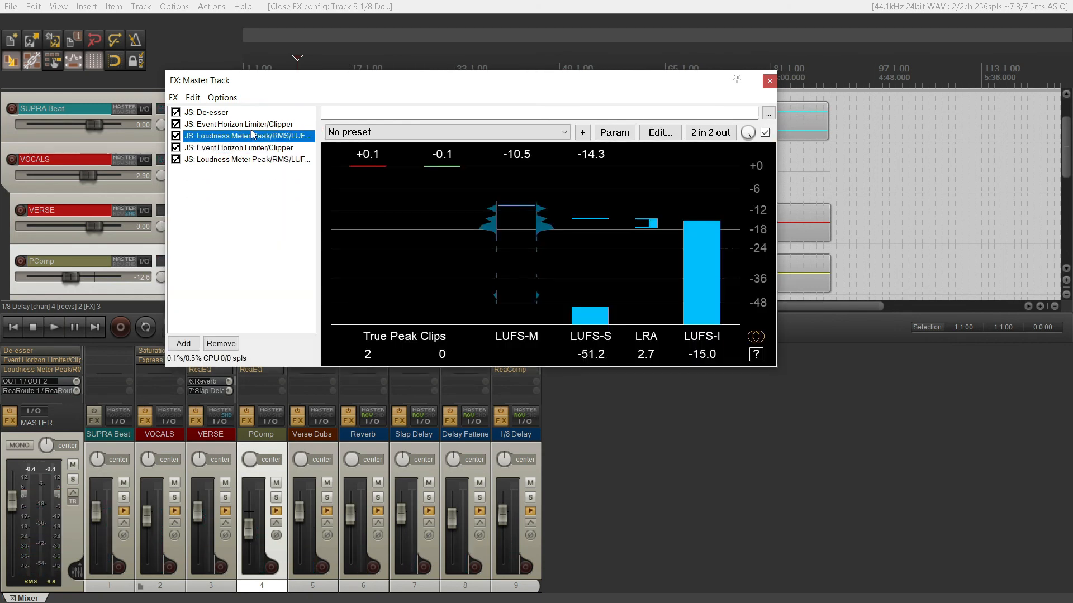
left_click(295, 148)
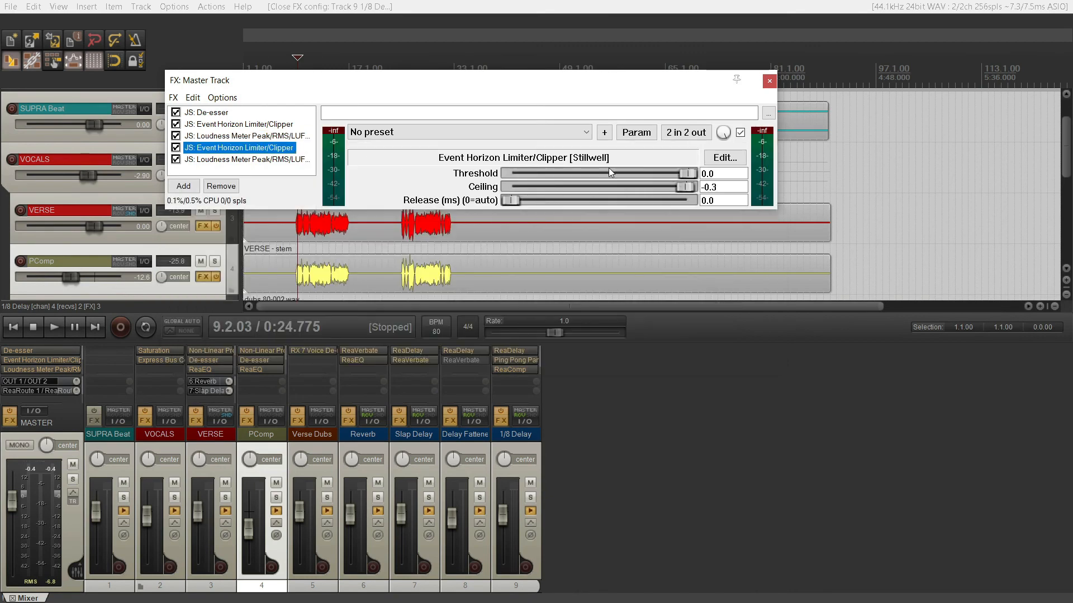
Play the mix to check true peaks on the final Loudness Meter, stop playback, and close the master FX chain.
left_click(224, 159)
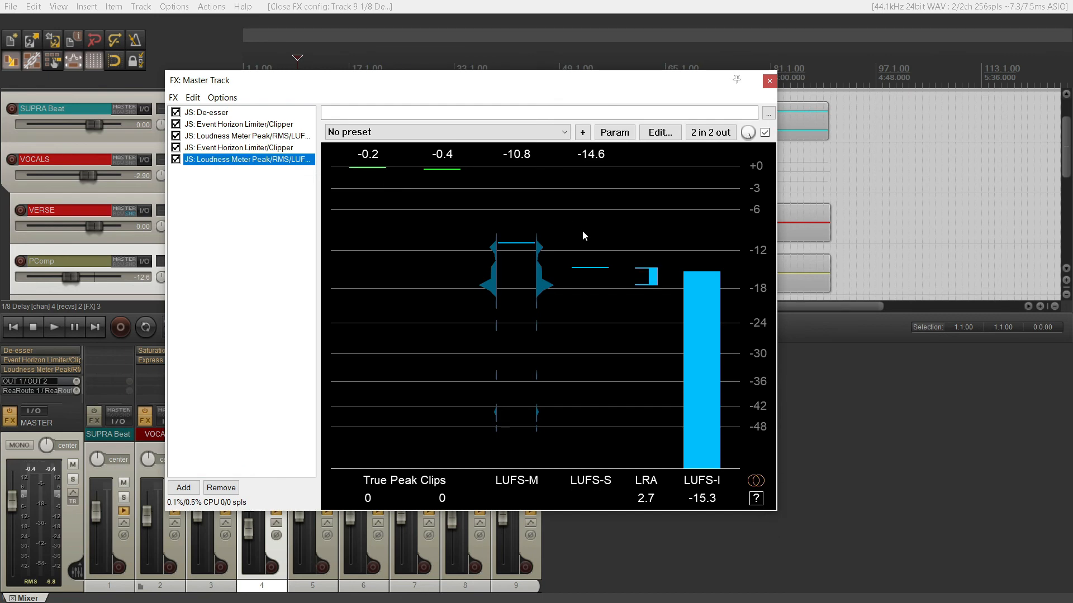
key("space")
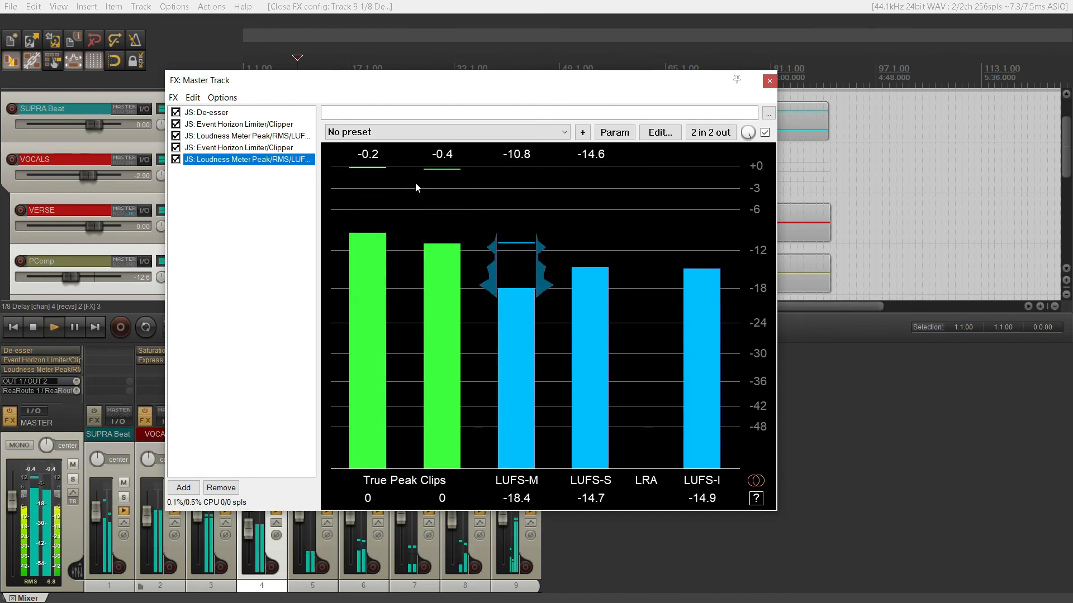
key("space")
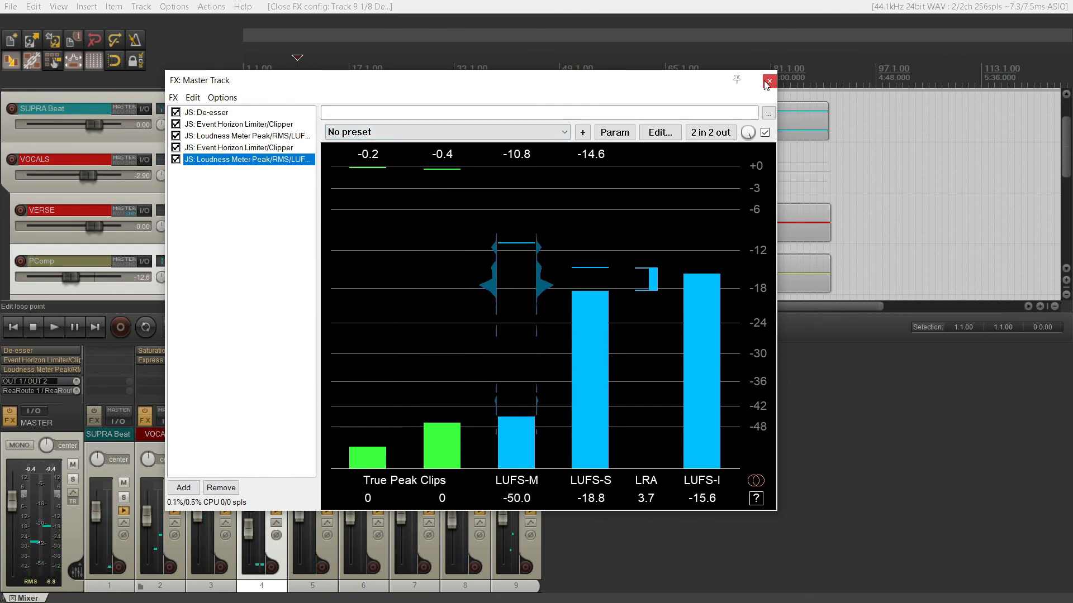
left_click(769, 82)
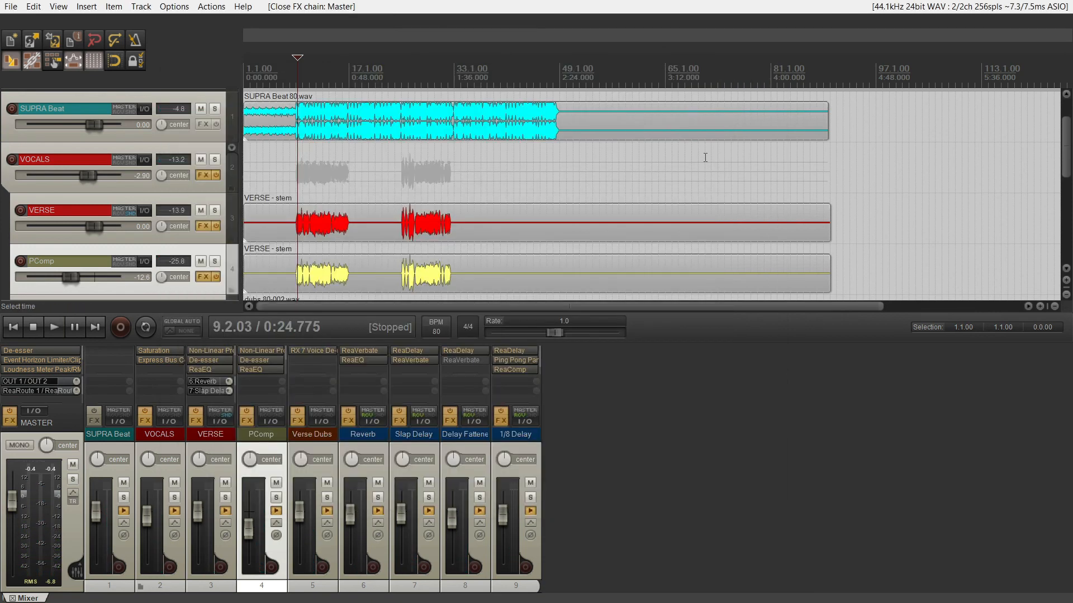